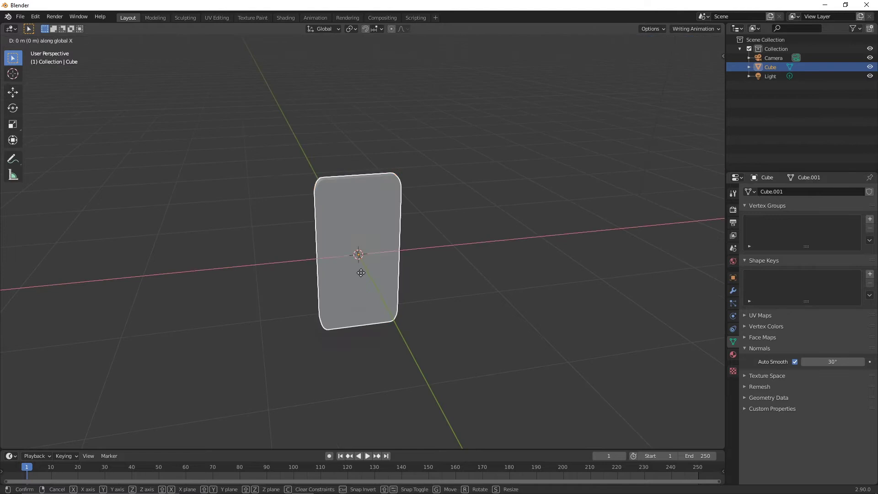
Move the rounded slab aside along the X axis and add a new cube at the scene origin.
left_click(171, 291)
key("shift+a")
mouse_move(353, 247)
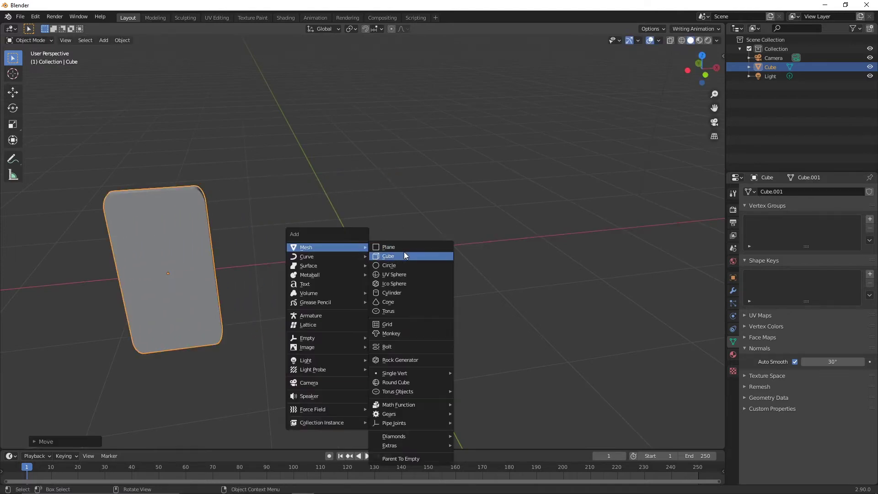
left_click(404, 254)
middle_click_drag(444, 257, 492, 264)
Add a Bevel modifier to the new cube.
left_click(734, 291)
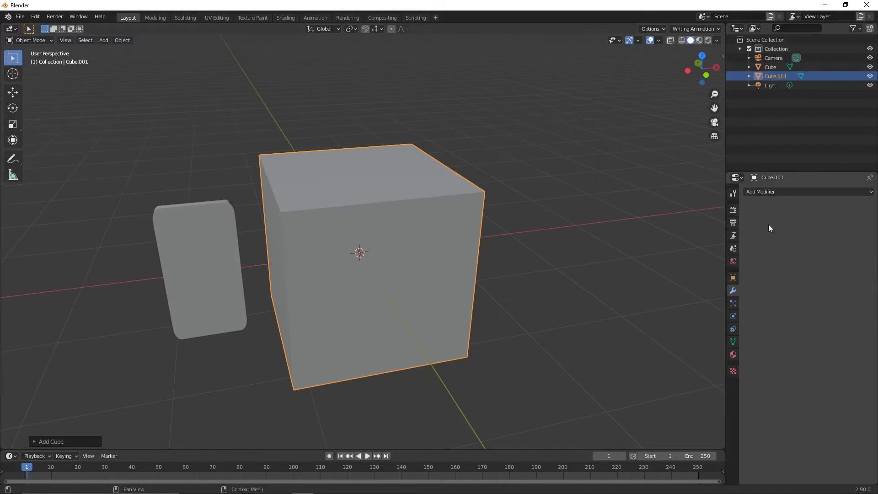
left_click(778, 192)
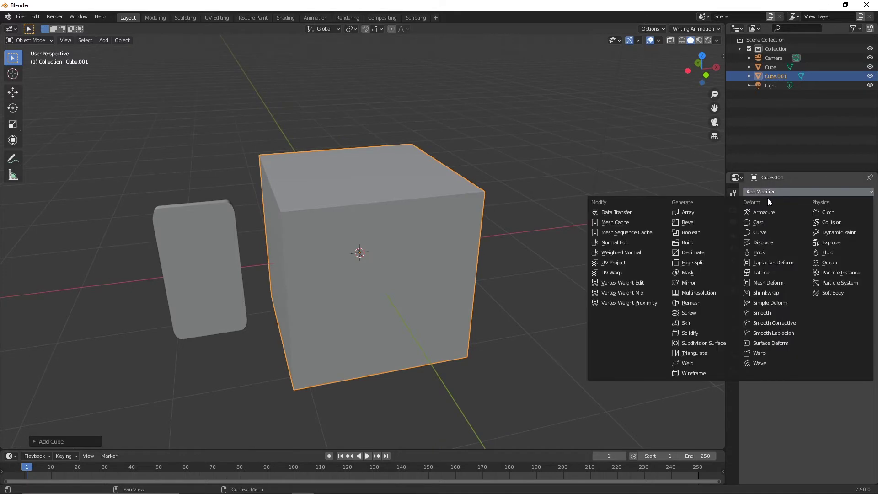
left_click(704, 223)
middle_click_drag(488, 268, 369, 230)
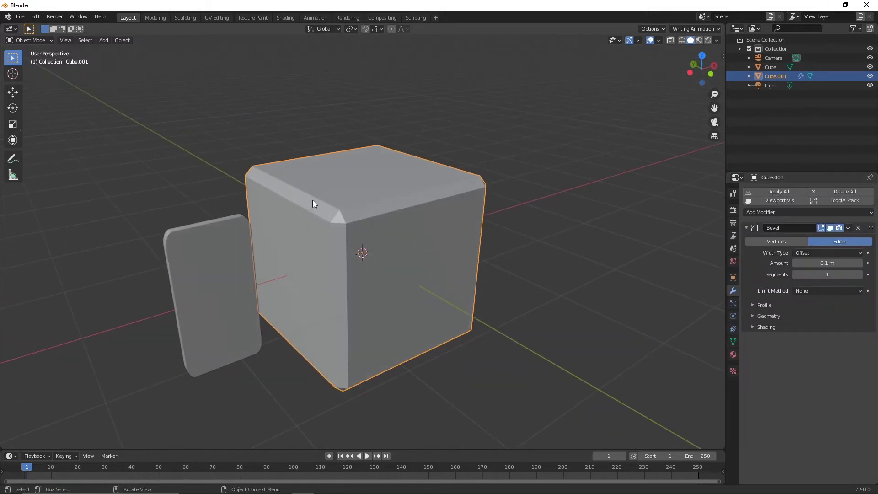
Toggle the Bevel modifier's viewport display off and examine the cube's unbevelled edges and corners up close.
left_click(831, 227)
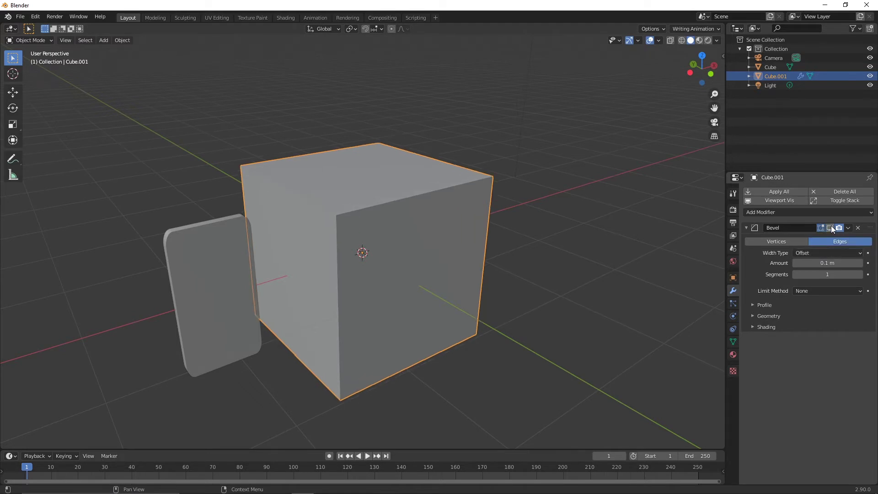
left_click(830, 226)
left_click(831, 226)
middle_click_drag(572, 227, 477, 249)
scroll(462, 250, "up", 5)
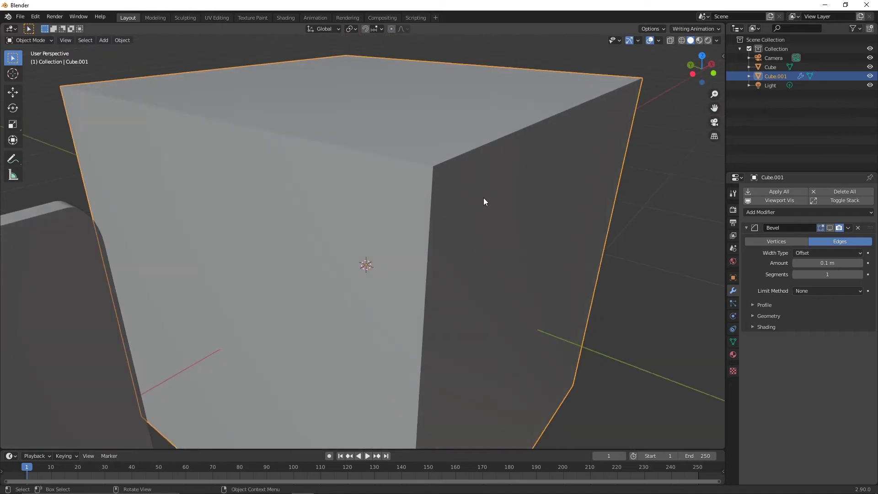
middle_click_drag(484, 198, 470, 193)
scroll(470, 187, "down", 2)
middle_click_drag(324, 245, 338, 245)
scroll(403, 211, "down", 3)
mouse_move(432, 224)
middle_mouse_down()
mouse_move(403, 212)
mouse_move(444, 215)
mouse_move(400, 235)
mouse_move(428, 231)
middle_mouse_up()
scroll(400, 235, "up", 3)
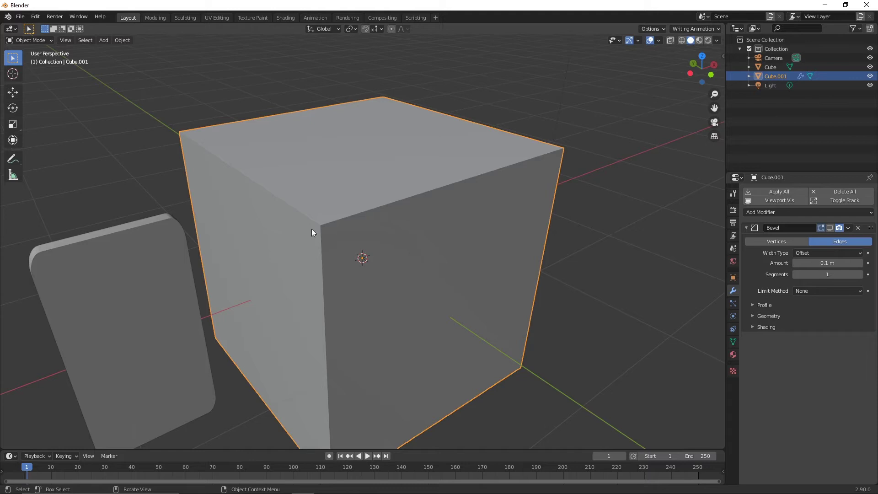
mouse_move(434, 235)
middle_mouse_down()
mouse_move(459, 235)
mouse_move(419, 241)
mouse_move(443, 240)
mouse_move(434, 240)
middle_mouse_up()
scroll(418, 240, "up", 2)
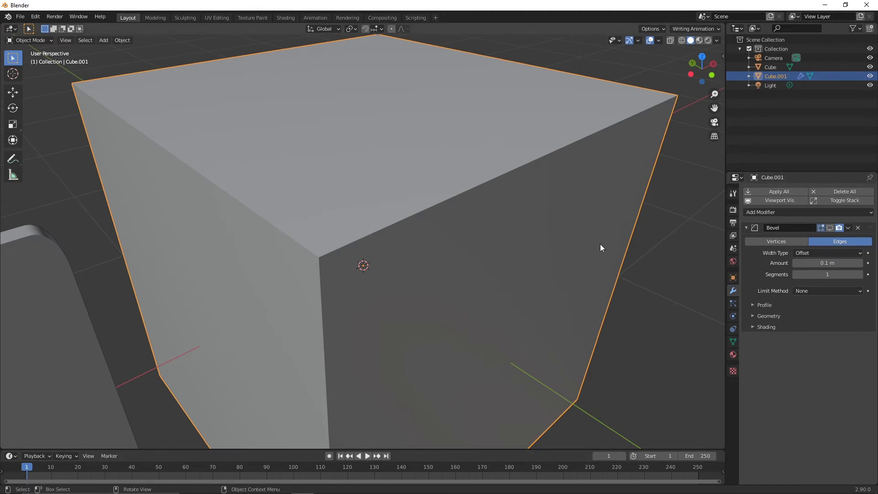
middle_click_drag(684, 237, 418, 207)
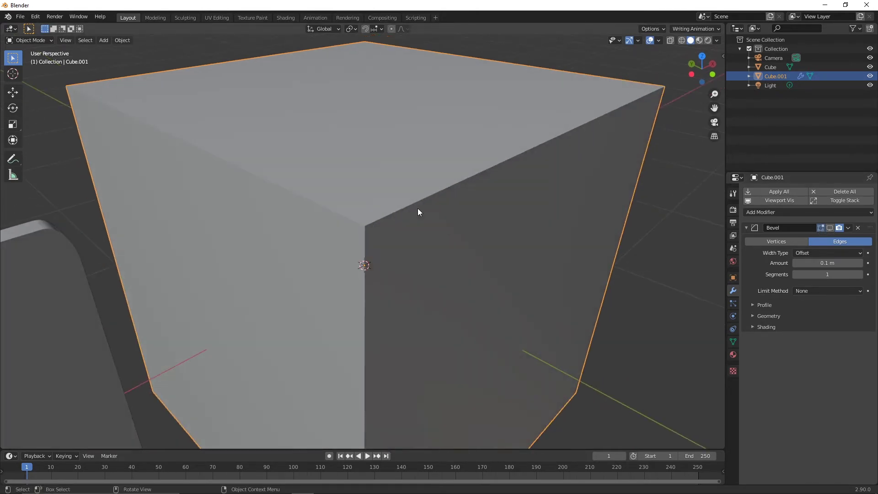
Show the bevel in the viewport again and set its segments to 5.
left_click(829, 229)
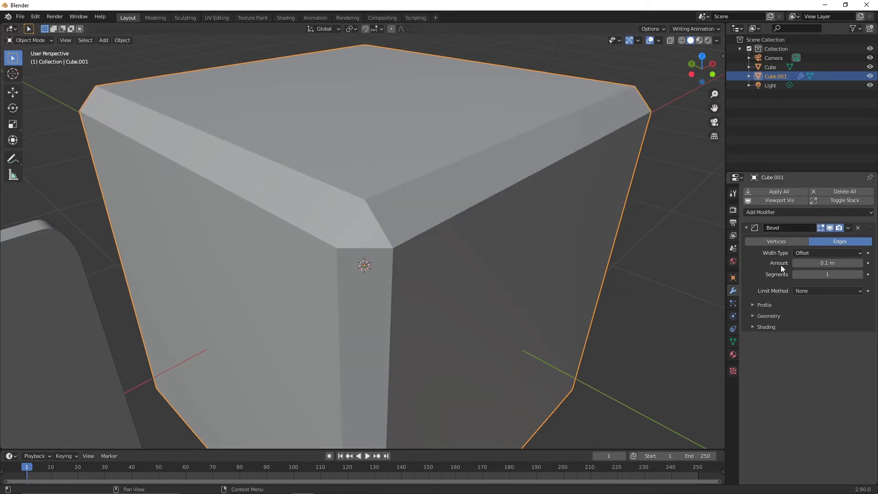
left_click(860, 275)
left_click(860, 275)
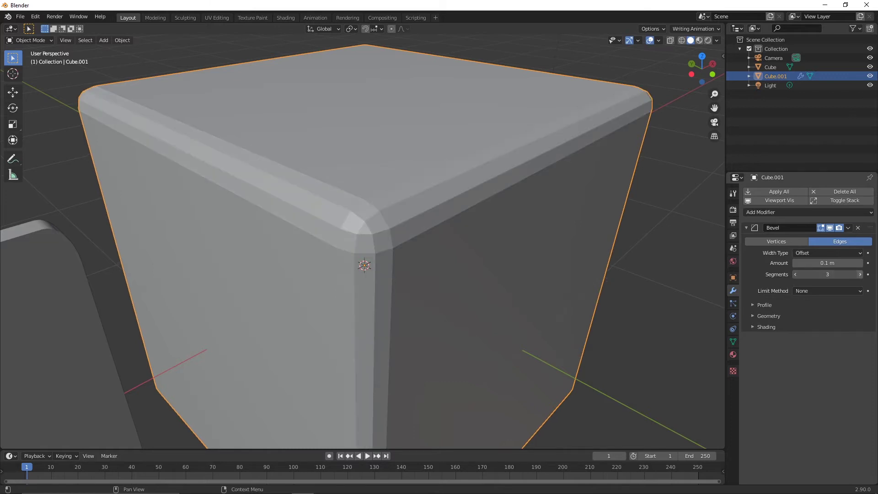
left_click(860, 275)
left_click(859, 275)
scroll(587, 271, "down", 5)
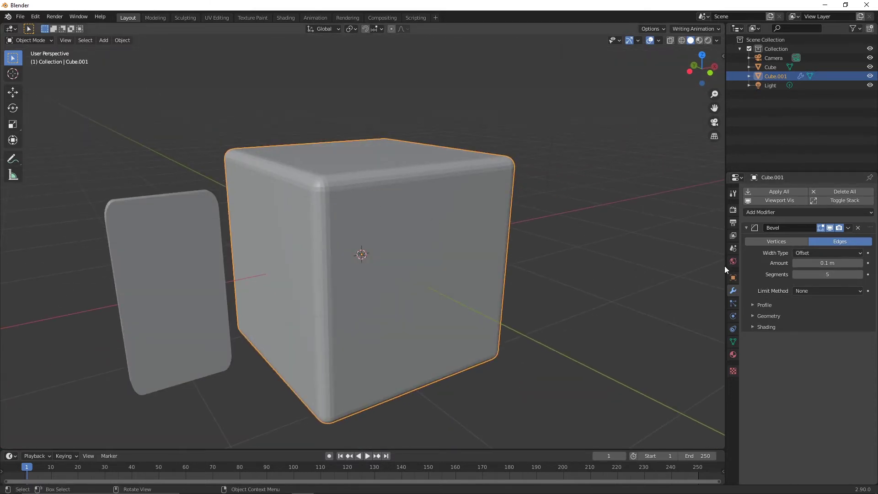
Set the Bevel modifier's amount to 0.008 m for a very thin rounded edge on the cube.
left_click_drag(819, 263, 792, 263)
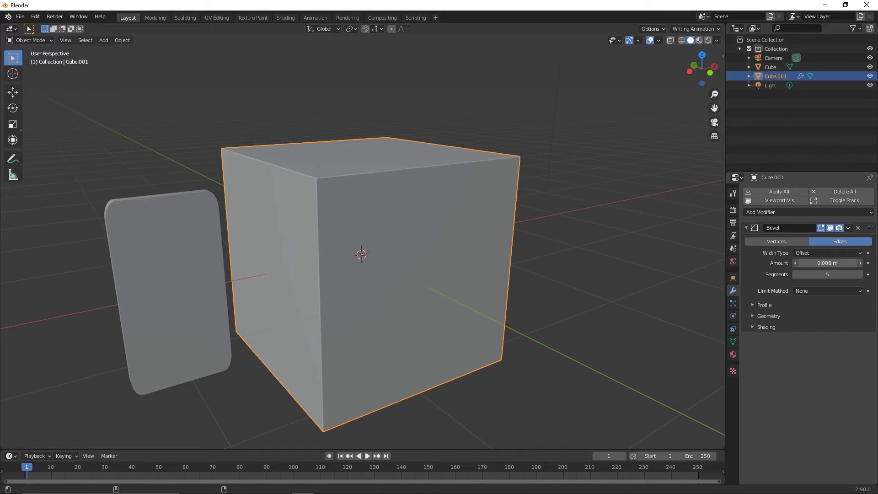
middle_click_drag(407, 254, 396, 204)
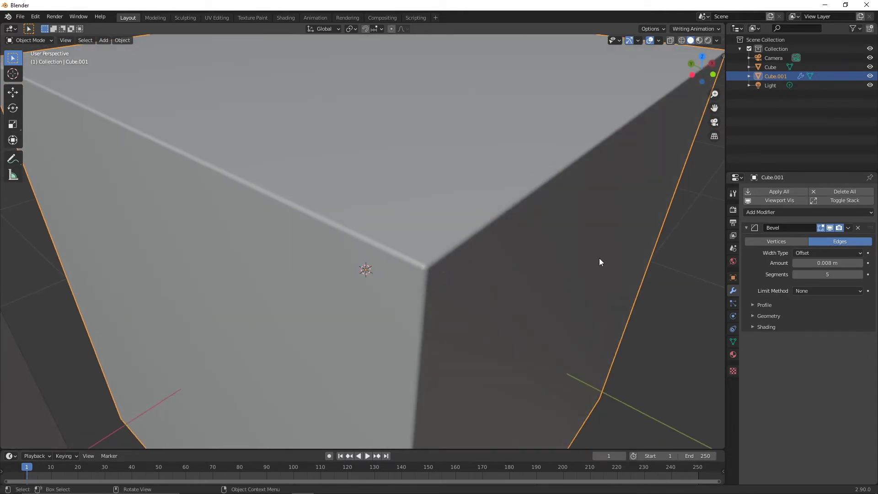
scroll(537, 274, "down", 8)
scroll(531, 274, "up", 5)
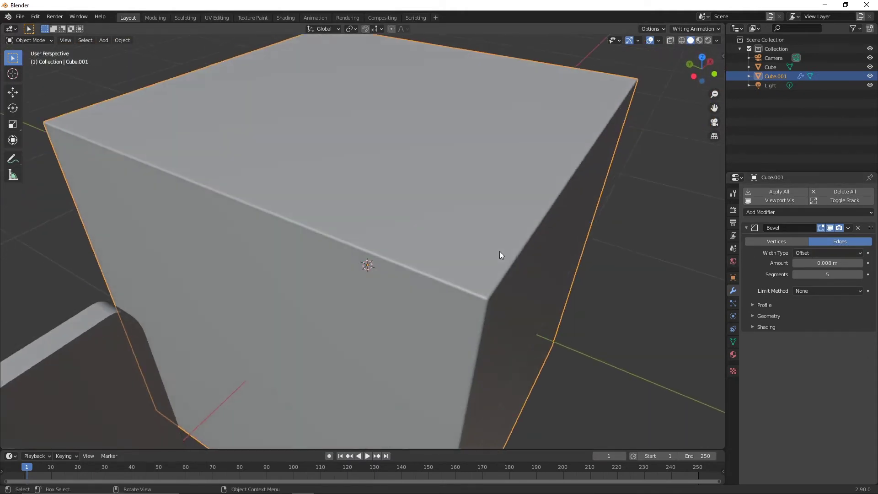
scroll(500, 251, "down", 6)
middle_click_drag(483, 249, 443, 231)
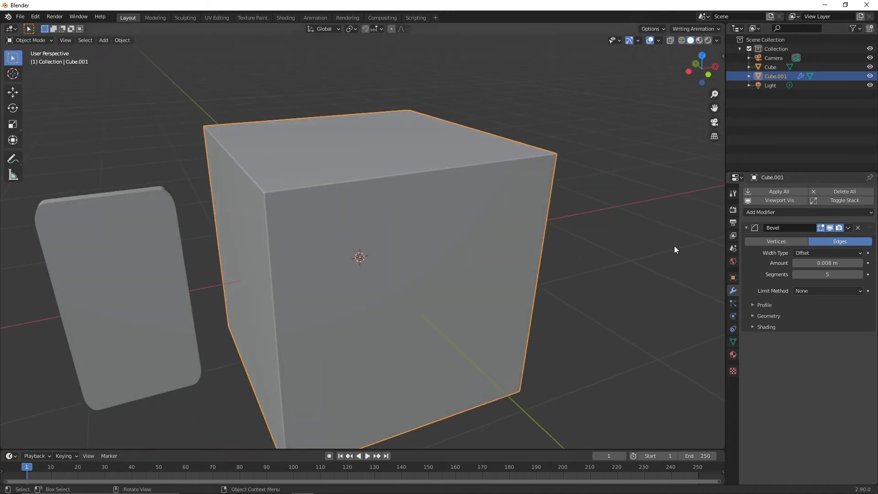
scroll(504, 233, "down", 3)
middle_click_drag(443, 237, 456, 230)
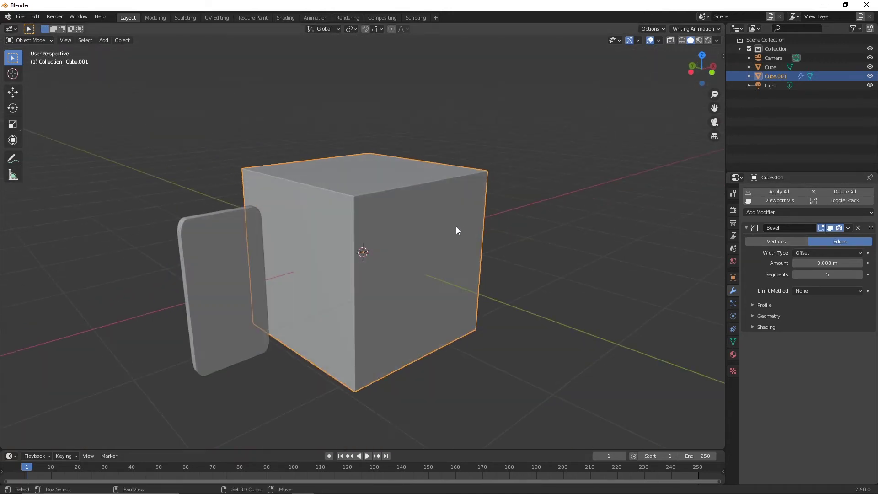
Add another cube and move it along the X axis, beside the cube with the Bevel modifier.
key("shift+a")
mouse_move(451, 226)
left_click(509, 234)
scroll(516, 236, "down", 2)
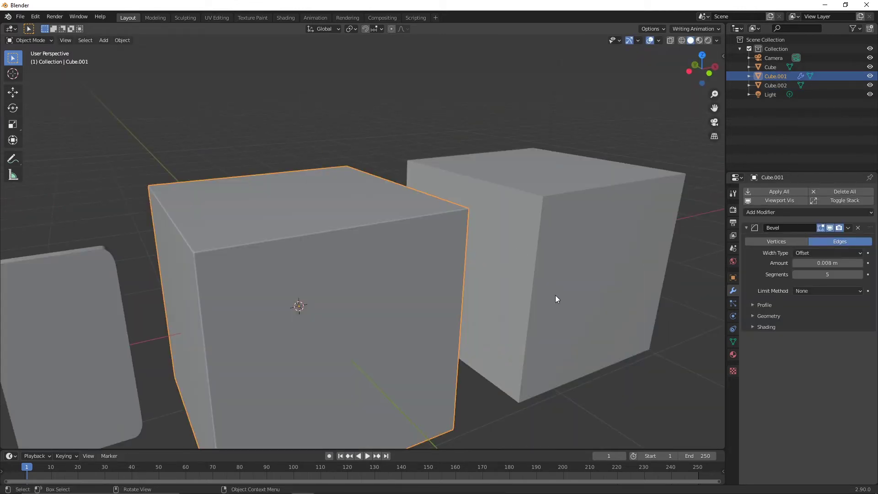
scroll(522, 304, "down", 3)
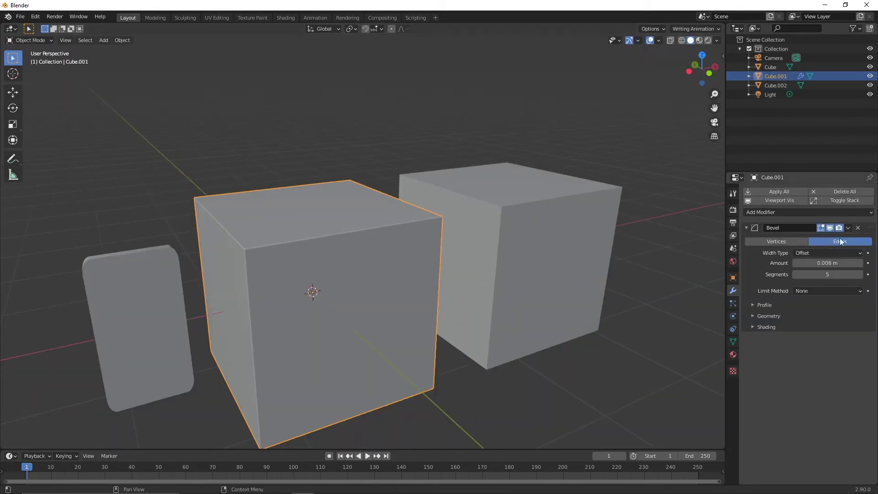
middle_click_drag(410, 275, 541, 271)
Bevel all edges of the newest cube in Edit Mode with 4 segments, without using a modifier.
left_click(462, 265)
key("Tab")
middle_click_drag(597, 278, 504, 277, "shift")
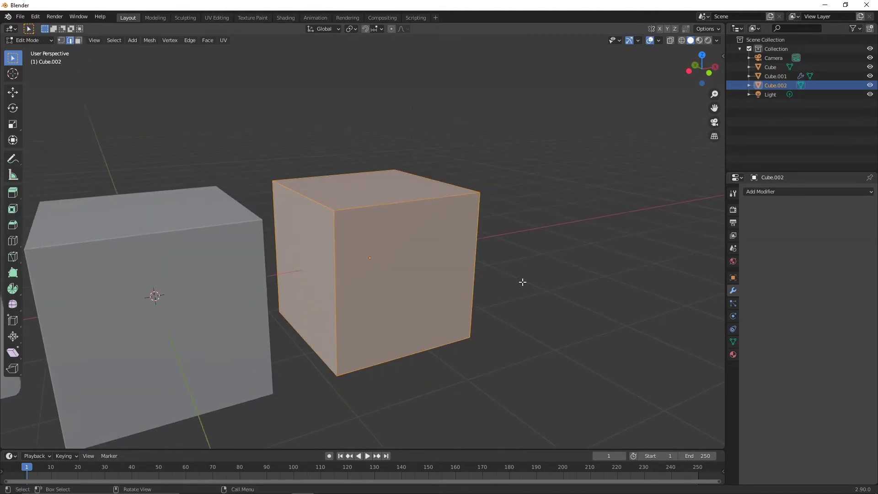
key("ctrl+b")
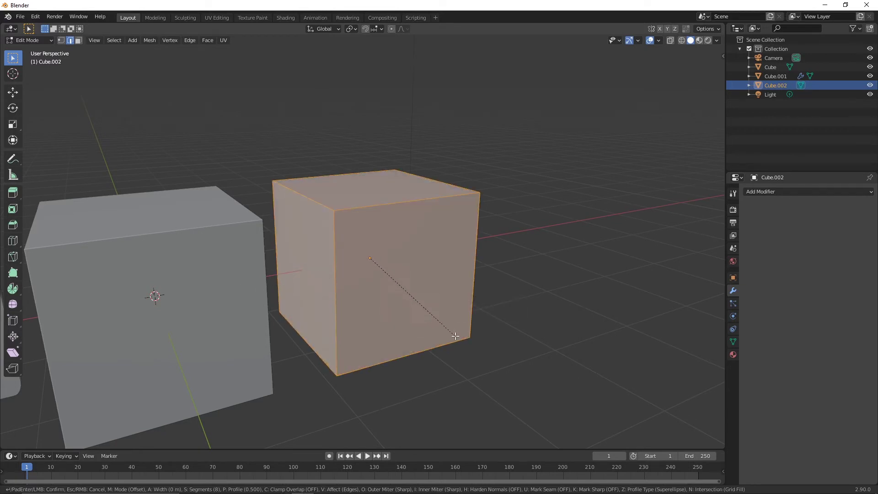
left_click(499, 354)
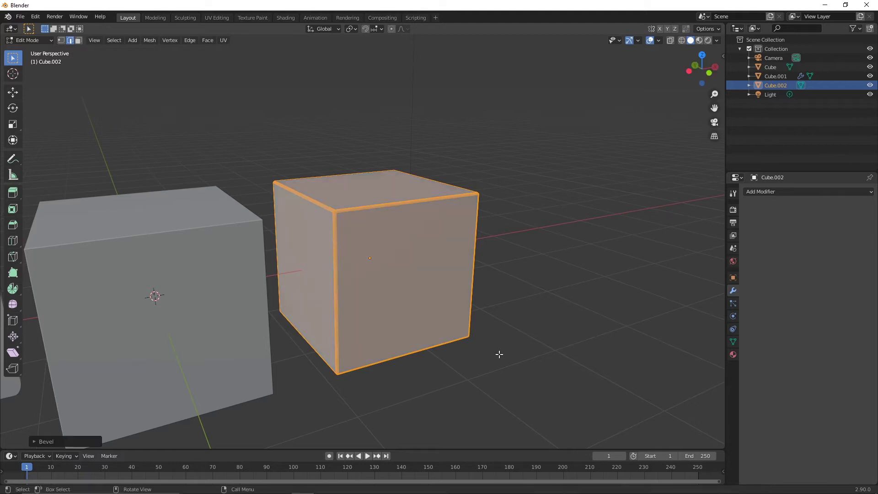
scroll(355, 270, "up", 2)
middle_click_drag(367, 282, 382, 294)
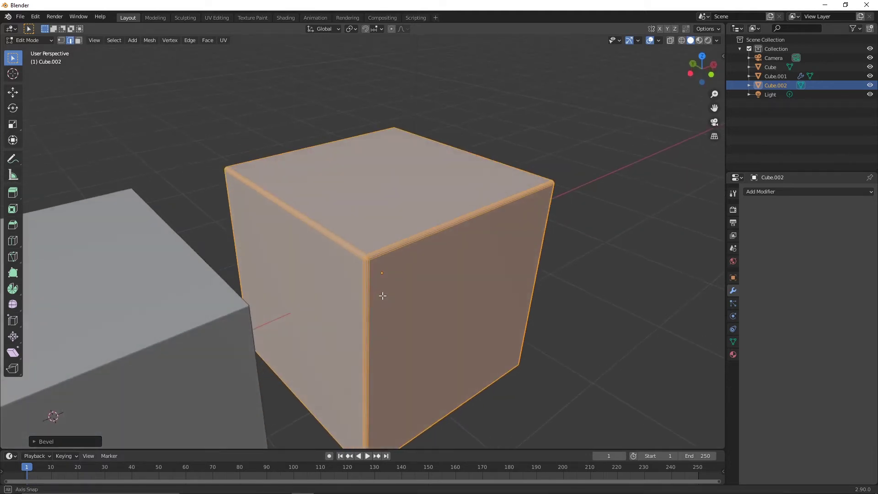
scroll(377, 281, "up", 2)
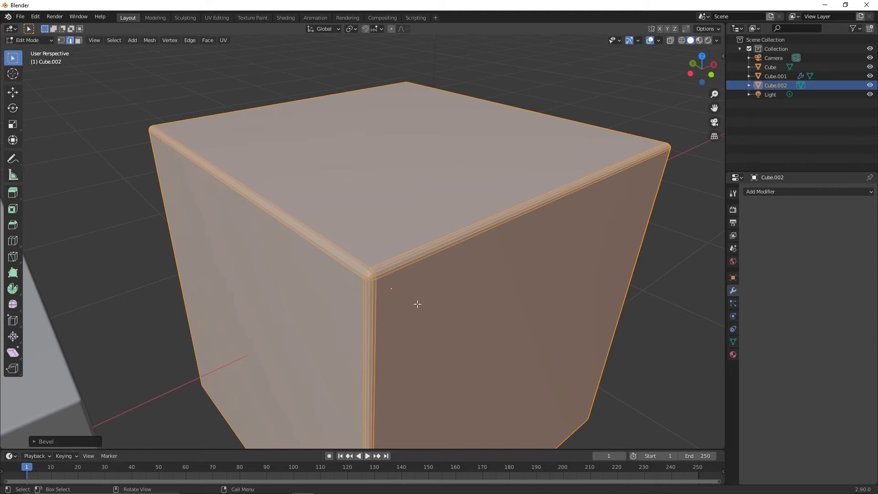
scroll(387, 289, "down", 1)
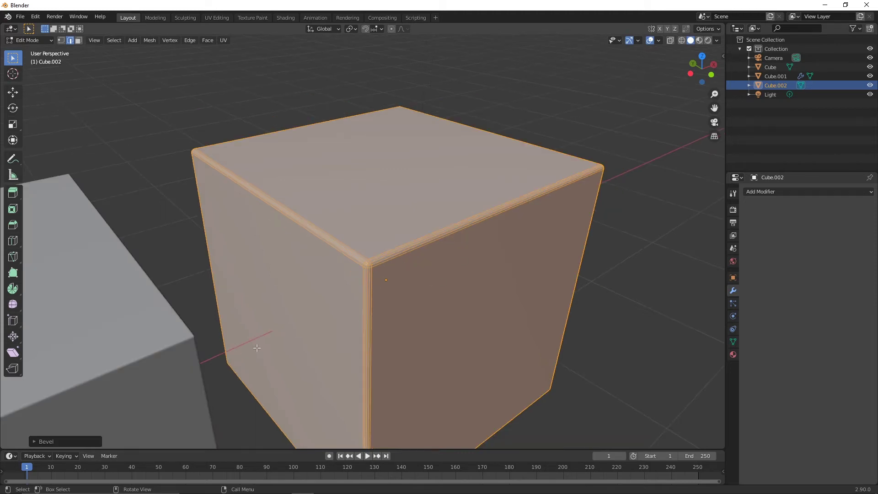
Set the edge bevel's width to 0.0171 m and return the cube to Object Mode.
left_click(78, 441)
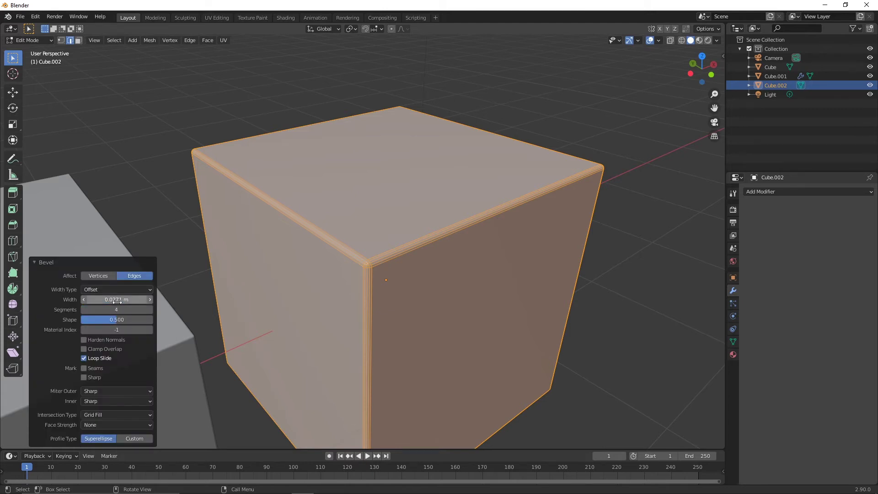
mouse_move(96, 304)
left_mouse_down()
mouse_move(85, 304)
mouse_move(121, 303)
mouse_move(96, 304)
left_mouse_up()
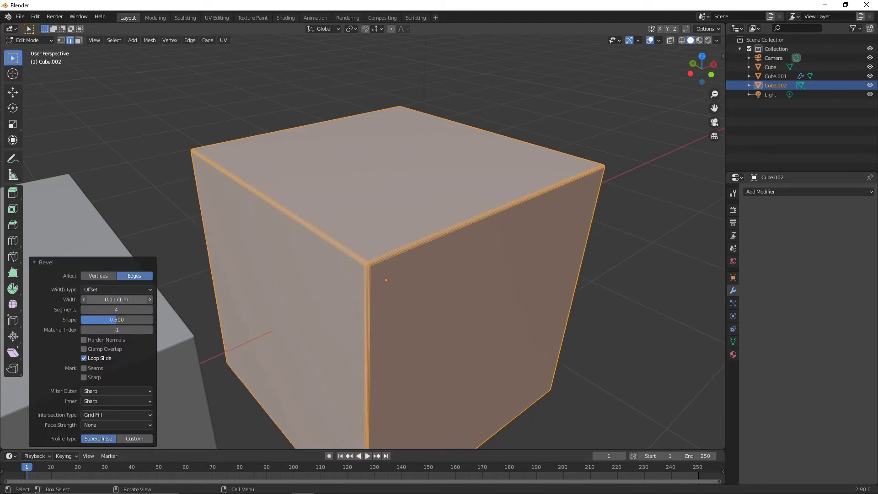
scroll(209, 317, "down", 5)
middle_click_drag(285, 307, 215, 336)
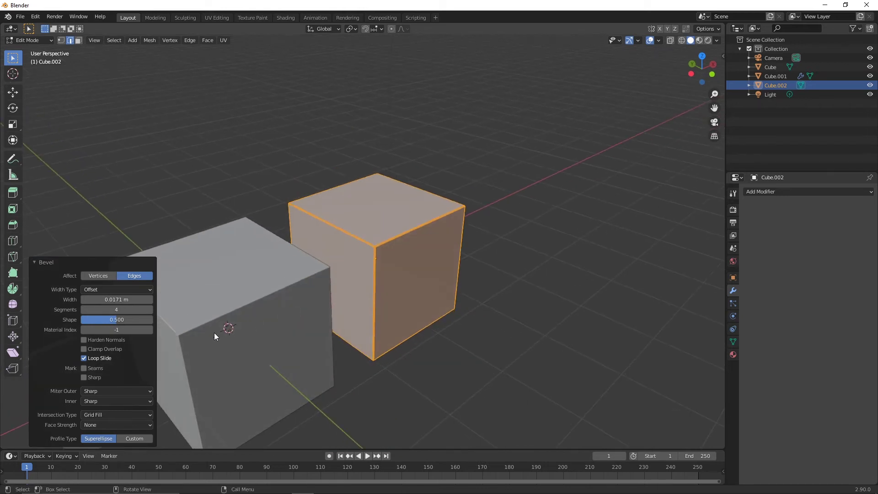
key("Tab")
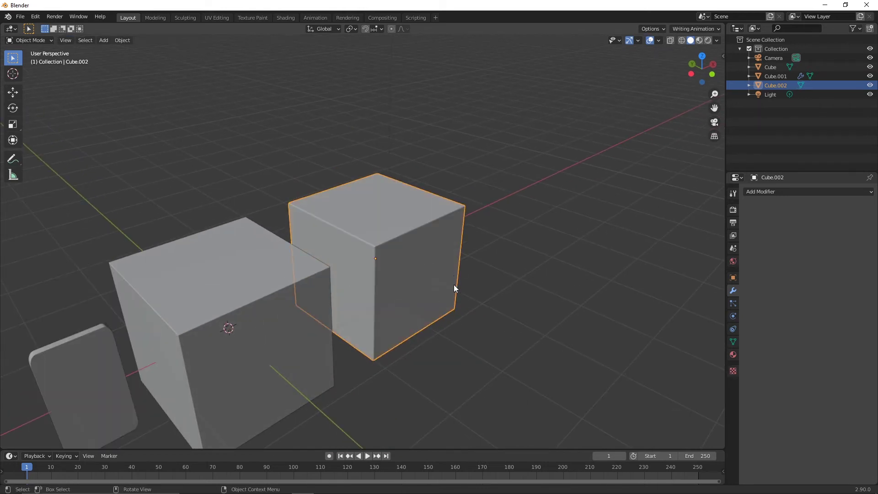
Compare the two bevelled cubes and inspect the mesh of the directly bevelled cube in Edit Mode.
middle_click_drag(455, 289, 435, 284)
left_click(222, 273)
left_click(373, 256)
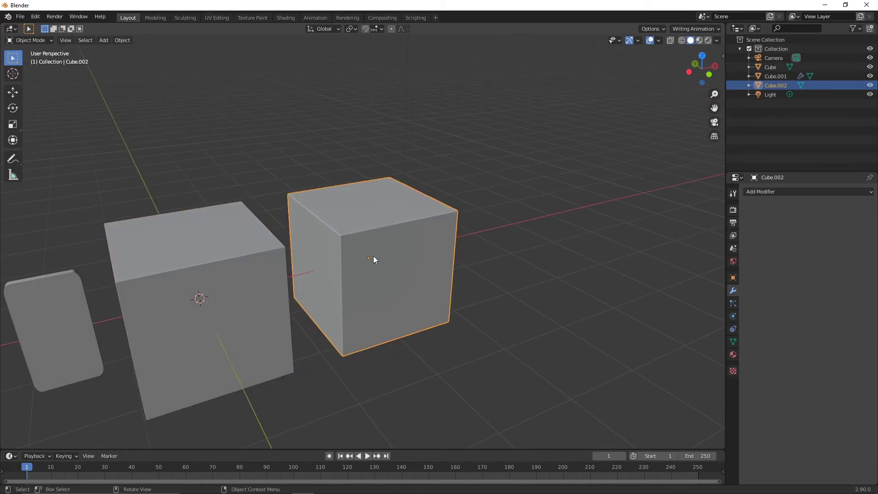
key("Tab")
middle_click_drag(412, 245, 388, 250)
scroll(407, 268, "up", 5)
scroll(405, 269, "down", 3)
key("Tab")
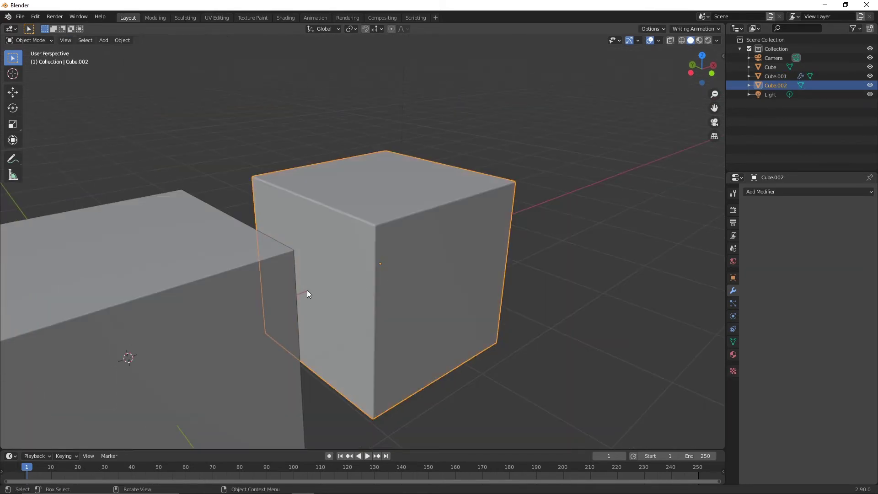
Examine the modifier-bevelled cube's edges and settings against the directly bevelled cube and the rounded slab.
scroll(307, 292, "down", 3)
left_click(276, 294)
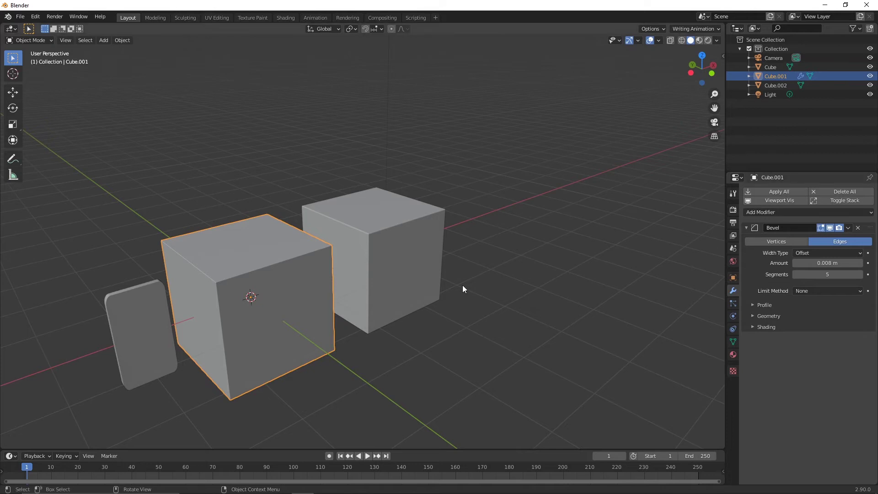
scroll(439, 292, "up", 4)
middle_click_drag(253, 309, 498, 259)
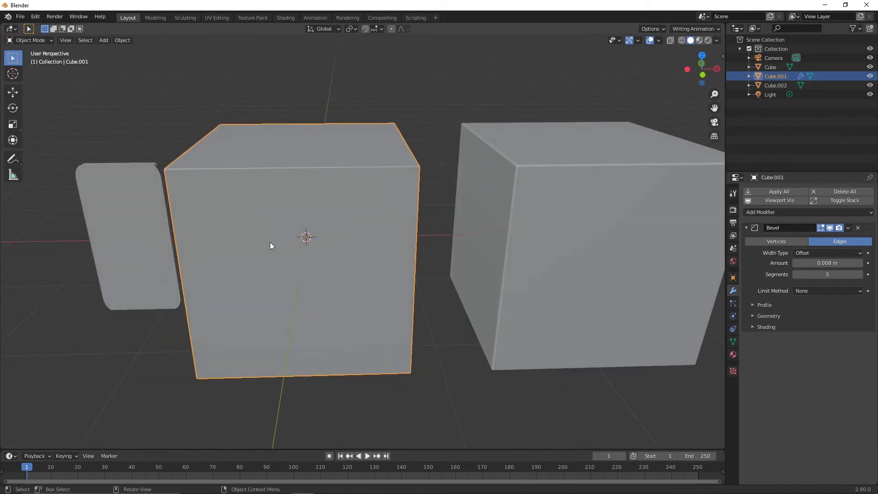
middle_click_drag(270, 243, 512, 256)
left_click(512, 256)
scroll(512, 257, "down", 3)
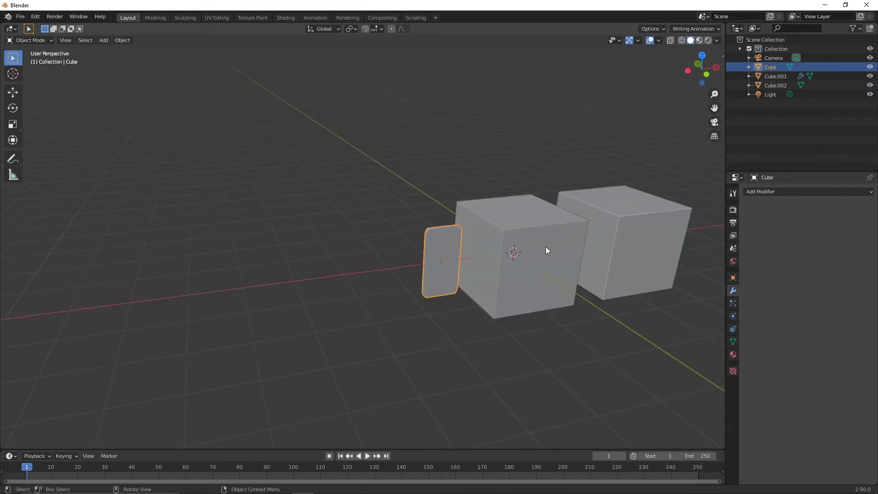
scroll(547, 251, "down", 6)
left_click(418, 264)
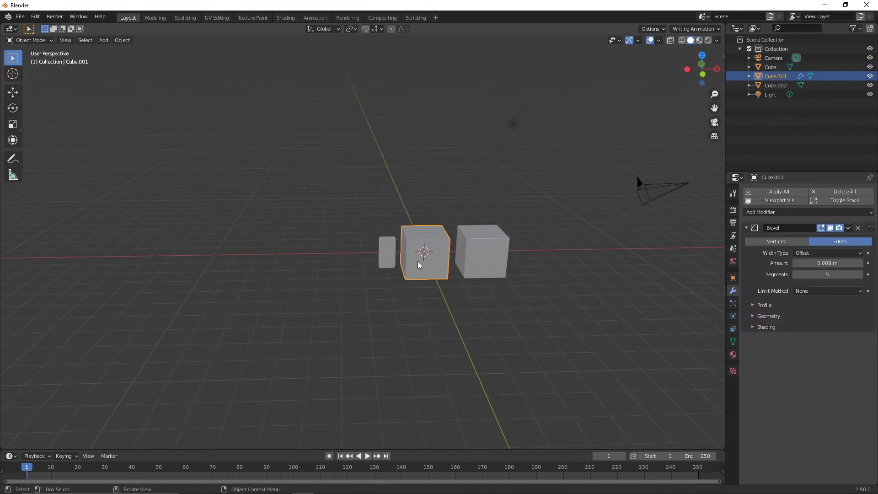
Delete both bevelled cubes, keeping only the rounded slab.
key("Delete")
left_click(492, 251)
key("x")
left_click(484, 256)
scroll(476, 253, "up", 5)
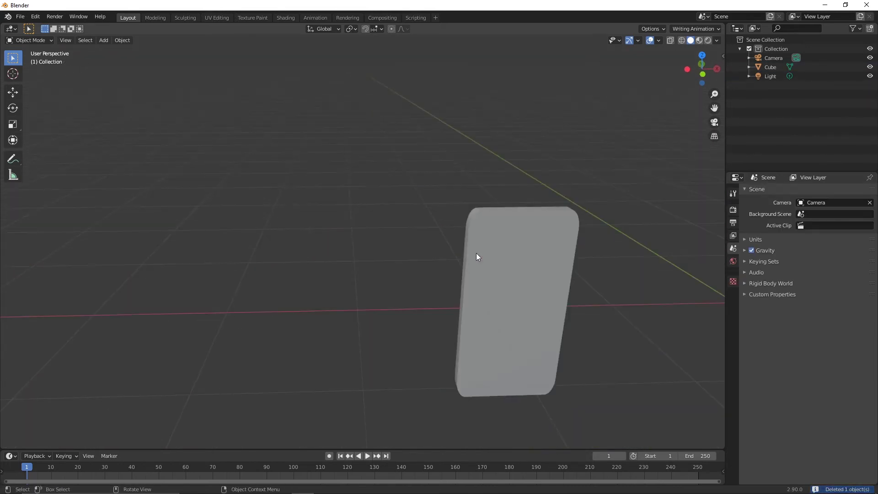
Add a new 2 m mesh cube at the world origin beside the rounded slab.
middle_click_drag(477, 254, 213, 251)
key("shift+a")
mouse_move(317, 254)
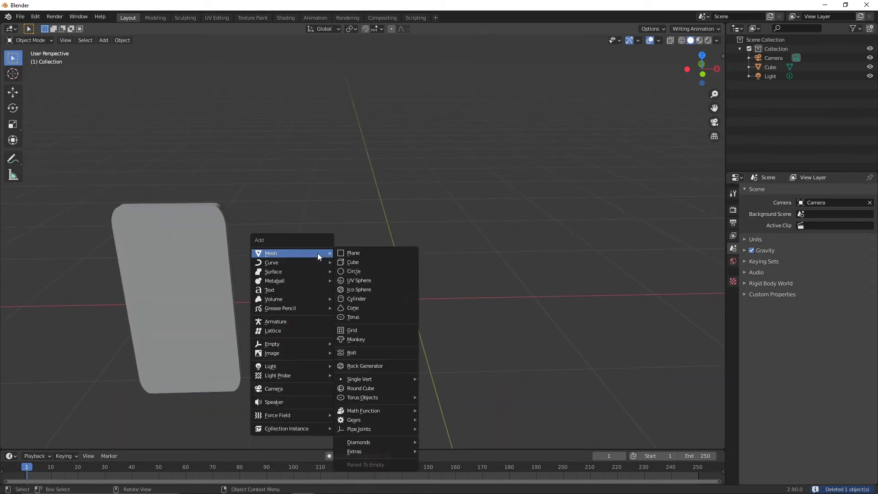
left_click(365, 260)
key("KP_Decimal")
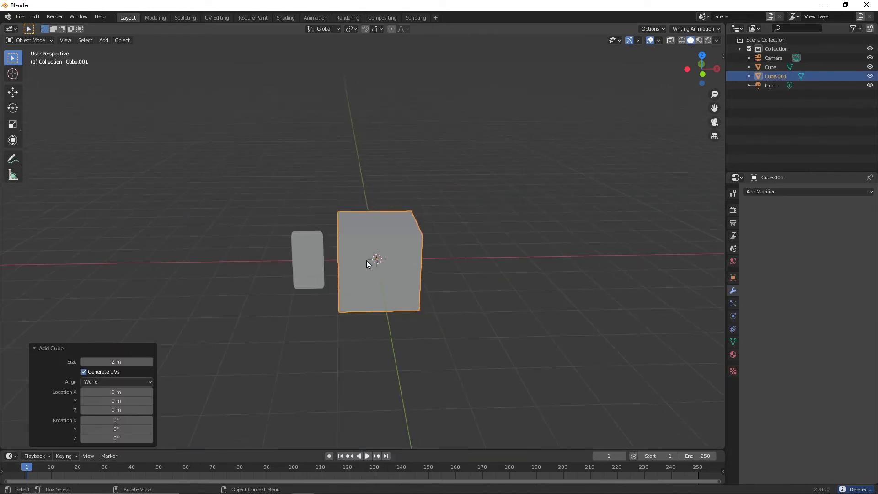
Show the new cube and the rounded slab in front orthographic view, demonstrating how to return to it after rotating the view.
middle_click_drag(367, 260, 376, 262)
key("KP_1")
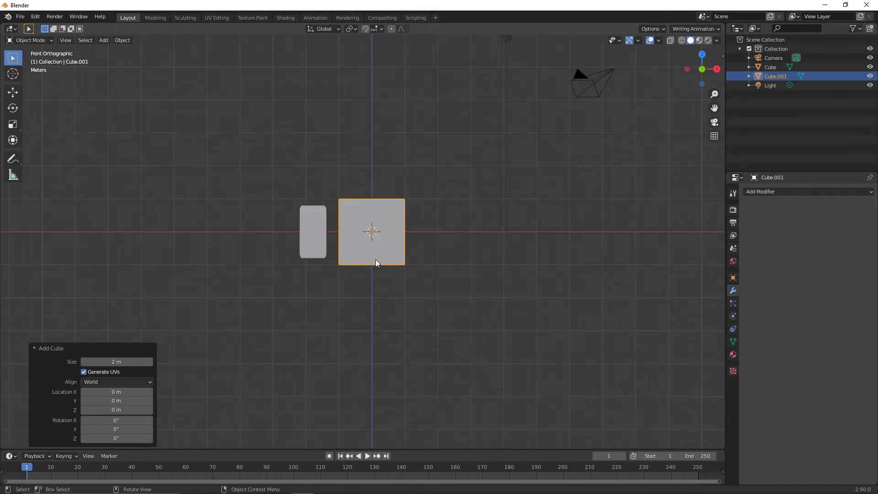
scroll(374, 257, "up", 4)
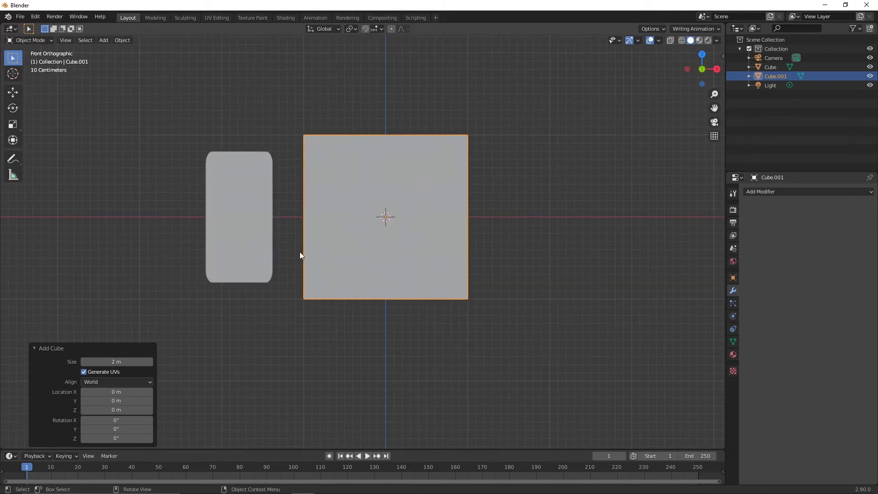
middle_click_drag(294, 45, 579, 147)
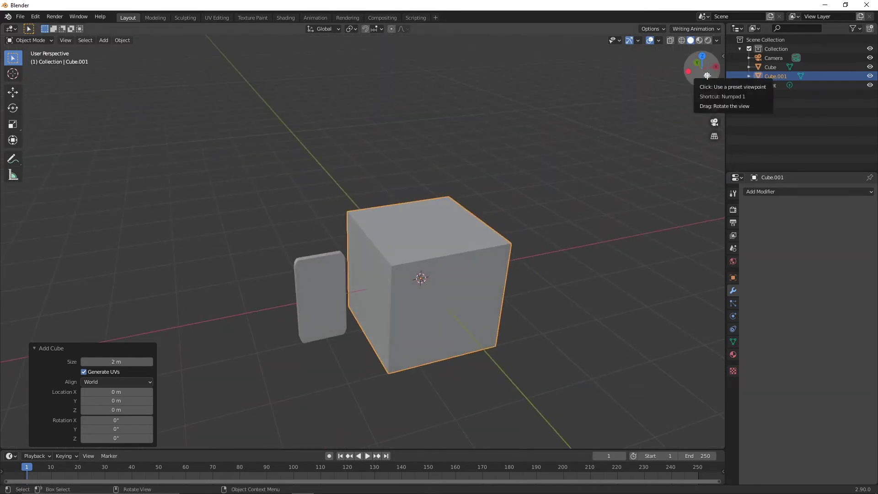
left_click(699, 64)
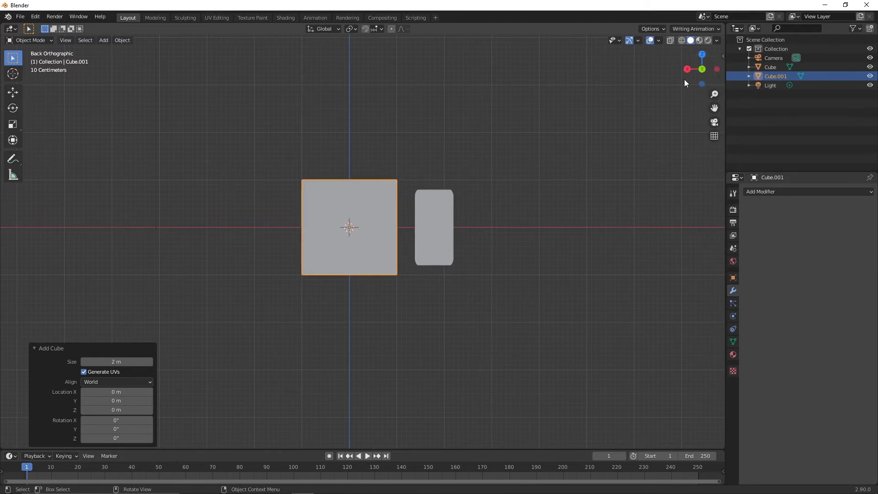
left_click_drag(686, 77, 714, 83)
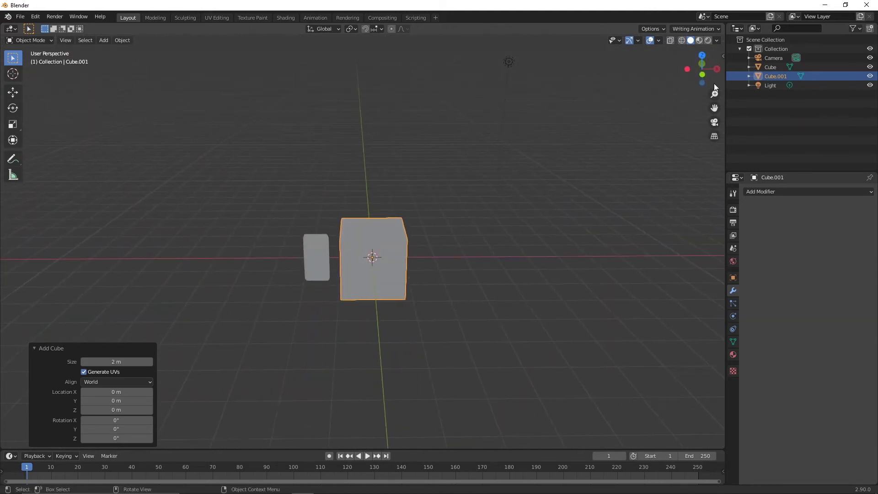
left_click(704, 74)
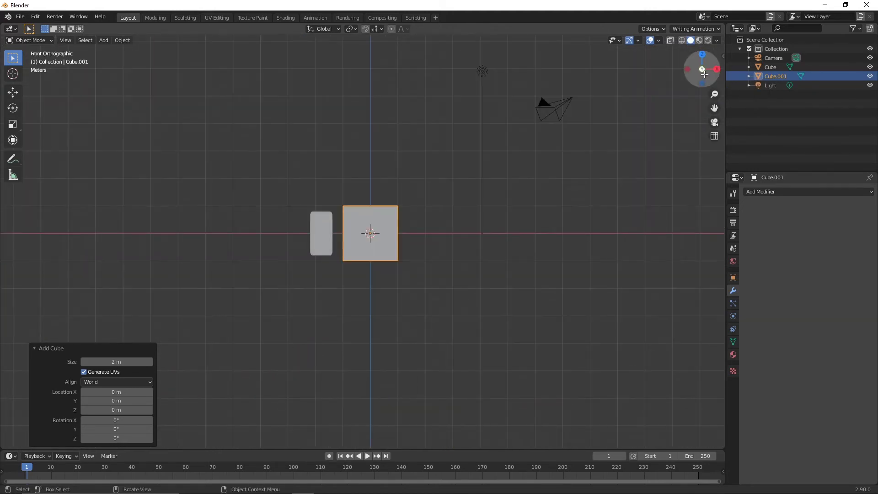
scroll(385, 217, "up", 4)
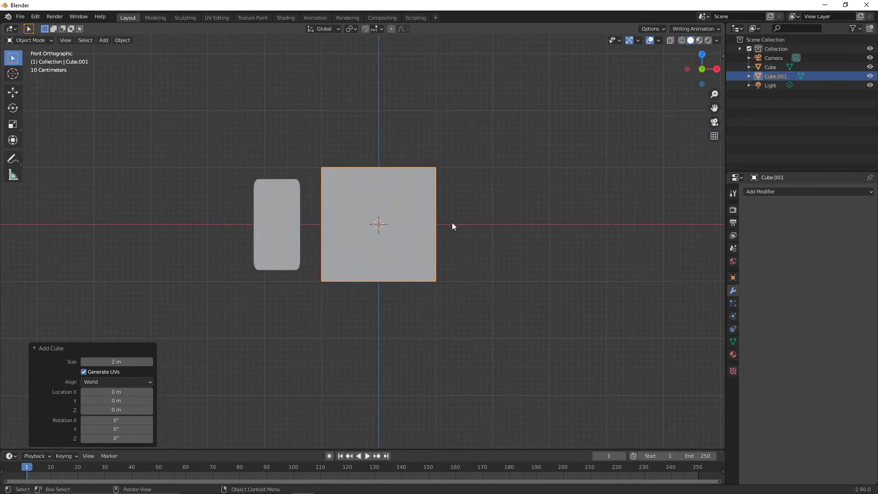
middle_click_drag(443, 192, 434, 221, "shift")
scroll(450, 271, "up", 3)
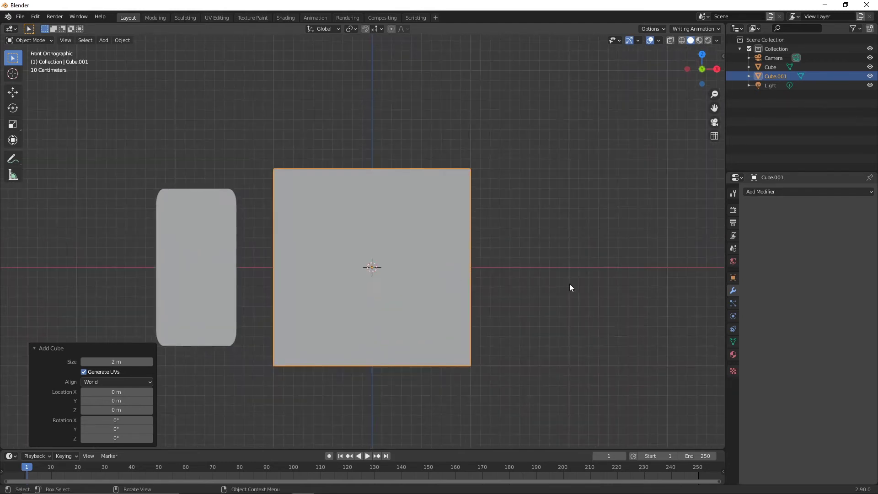
Scale the new cube to about 0.446 along X and about 0.832 along Z.
key("s")
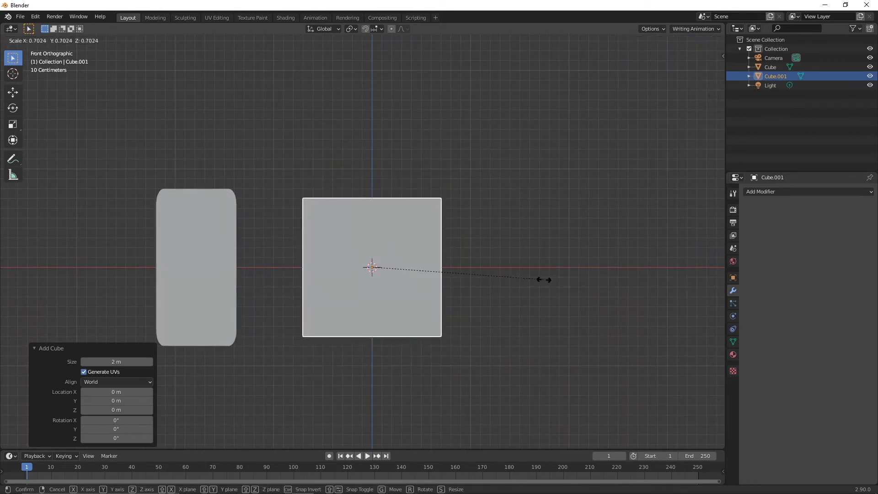
key("x")
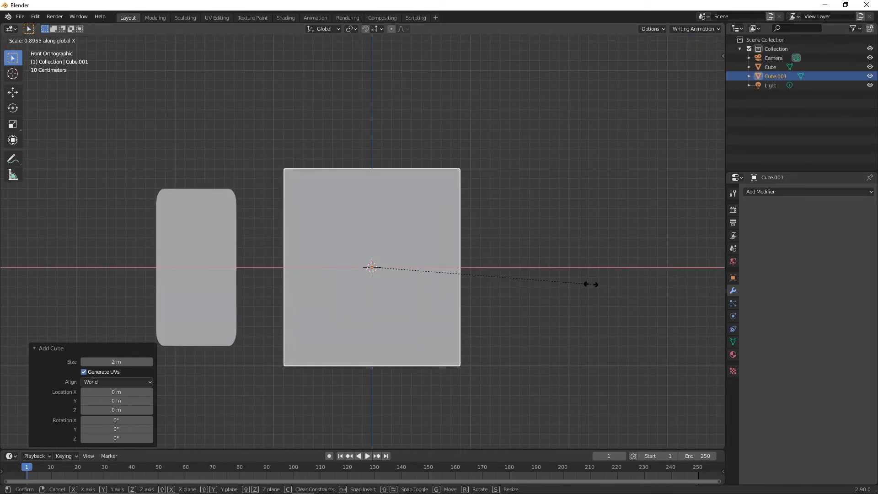
left_click(480, 275)
key("s")
key("z")
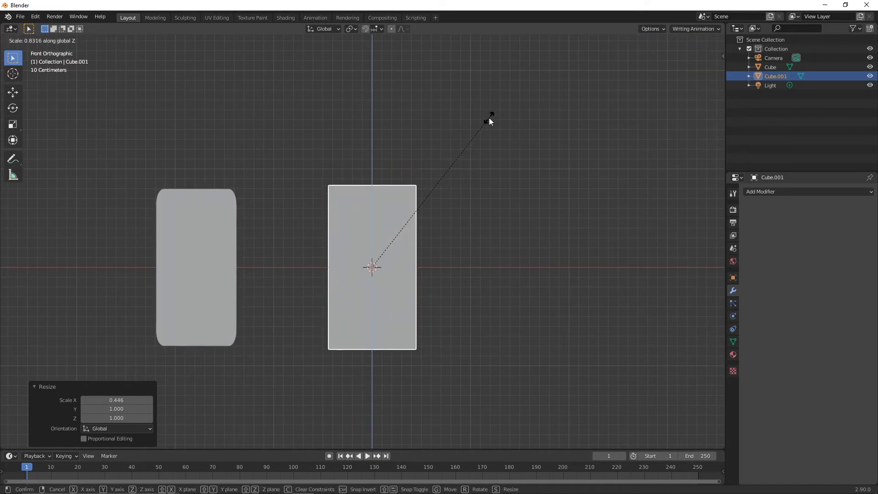
left_click(490, 119)
Flatten the block into a thin slab by scaling it to about 0.049 along Y.
middle_click_drag(431, 189, 539, 301)
key("s")
key("y")
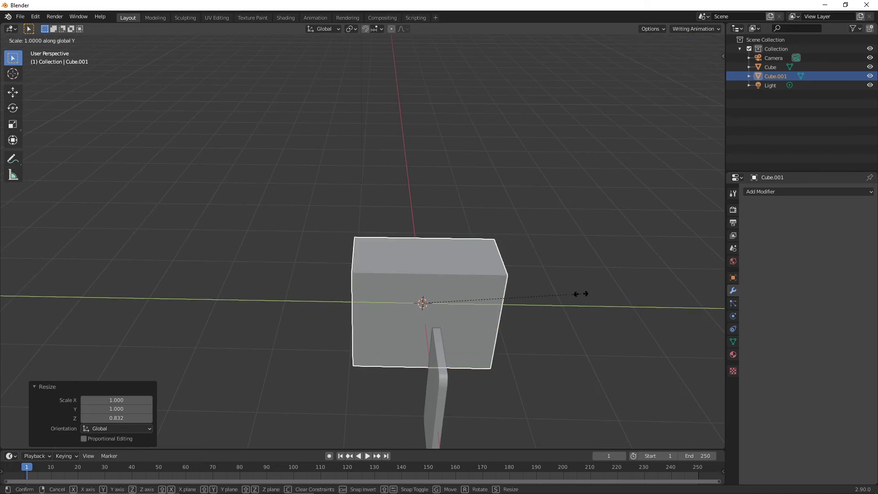
left_click(422, 293)
middle_click_drag(422, 293, 378, 287)
scroll(405, 307, "up", 3)
scroll(440, 303, "down", 3)
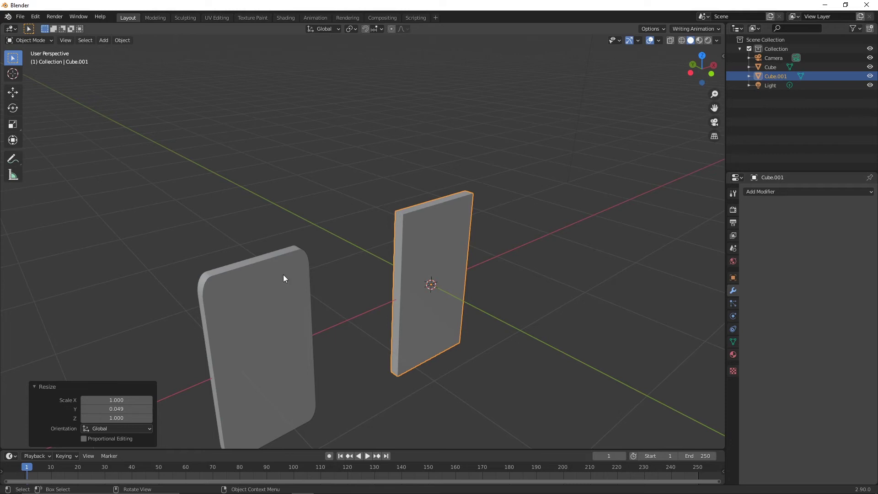
Select the new slab's four short corner edges in Edit Mode with edge selection.
scroll(484, 219, "up", 3)
middle_click_drag(484, 219, 448, 275)
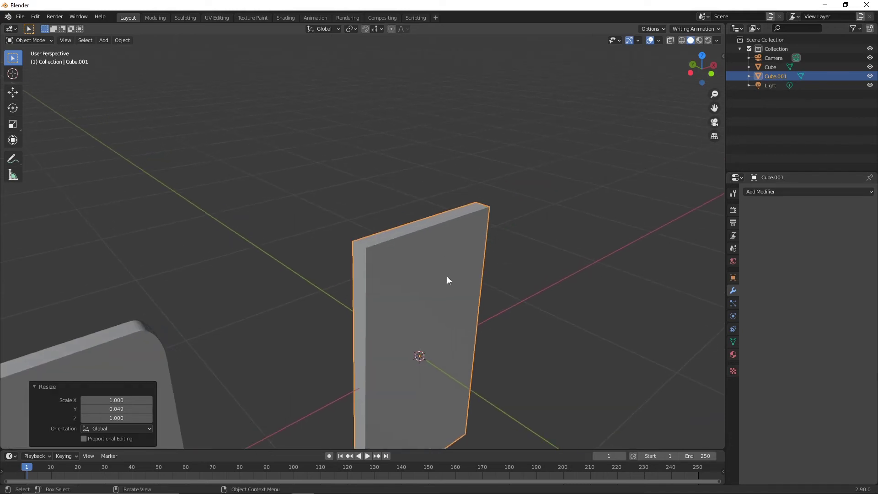
key("Tab")
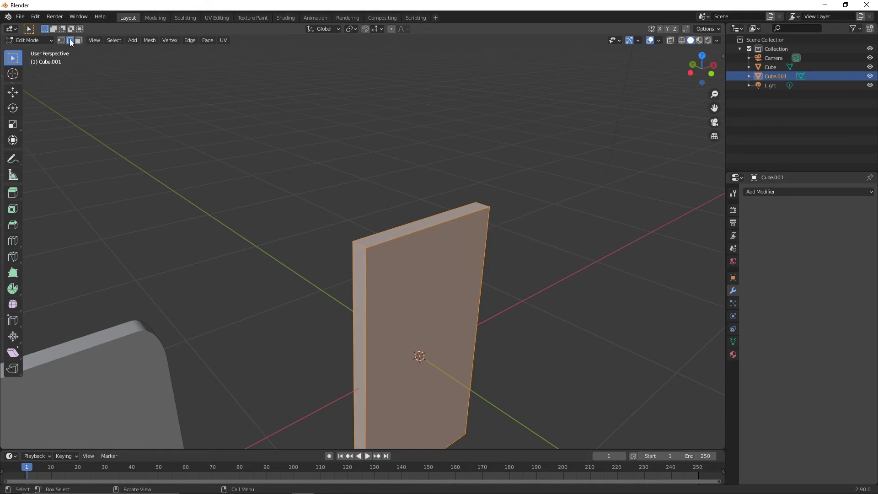
left_click(374, 244)
middle_click_drag(412, 251, 417, 324)
key("KP_1")
key("ctrl+b")
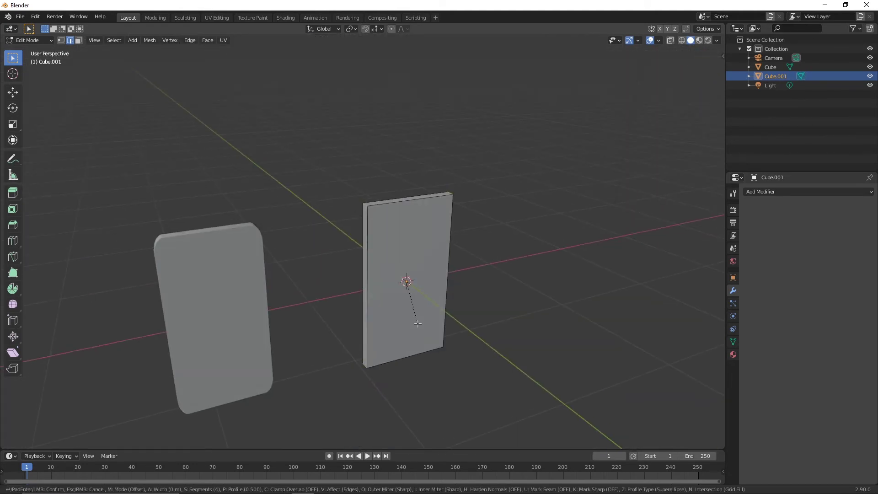
scroll(432, 346, "down", 3)
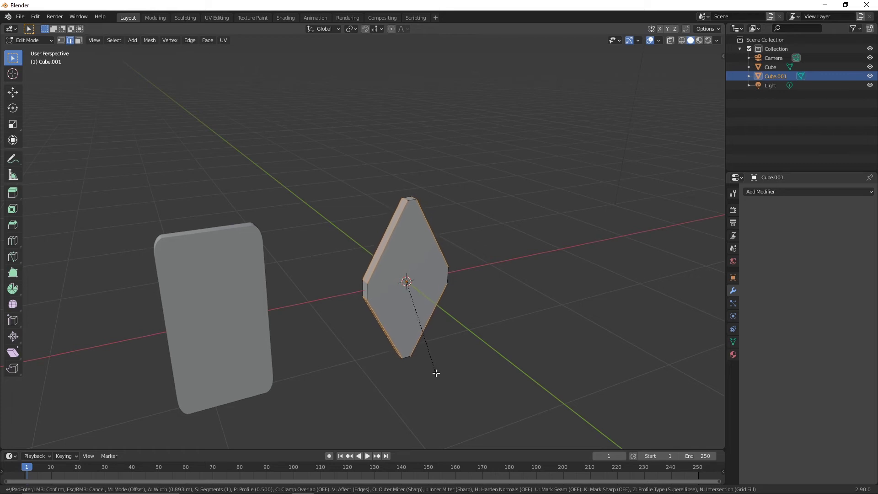
scroll(416, 351, "up", 1)
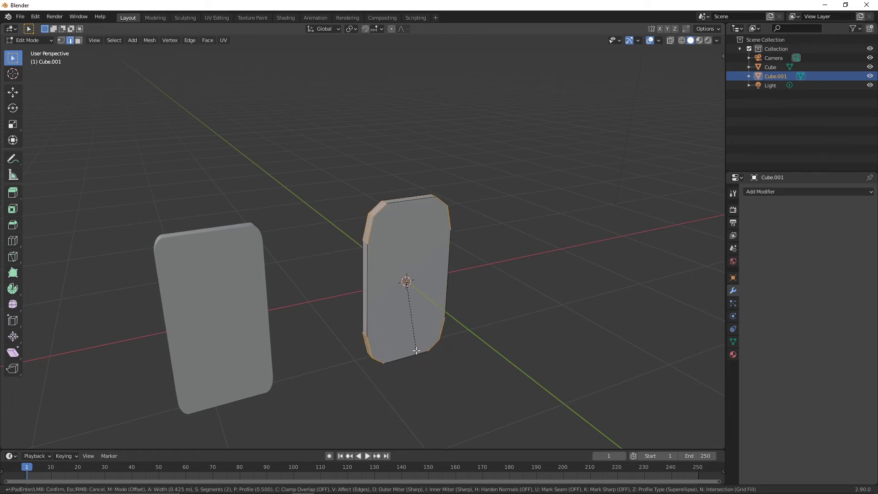
scroll(417, 350, "up", 1)
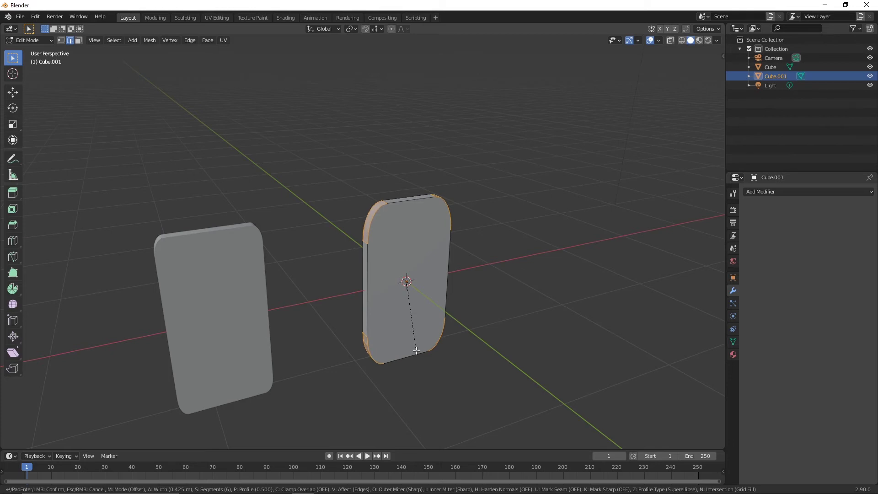
scroll(416, 351, "up", 2)
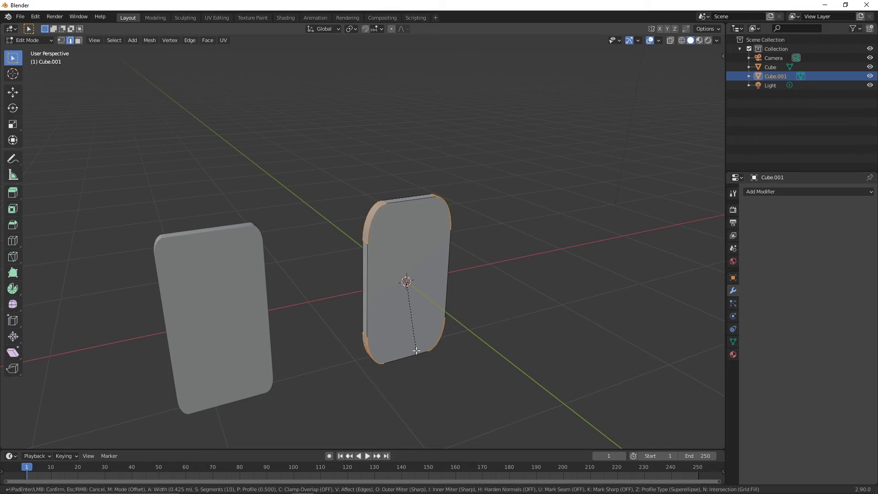
scroll(417, 351, "down", 9)
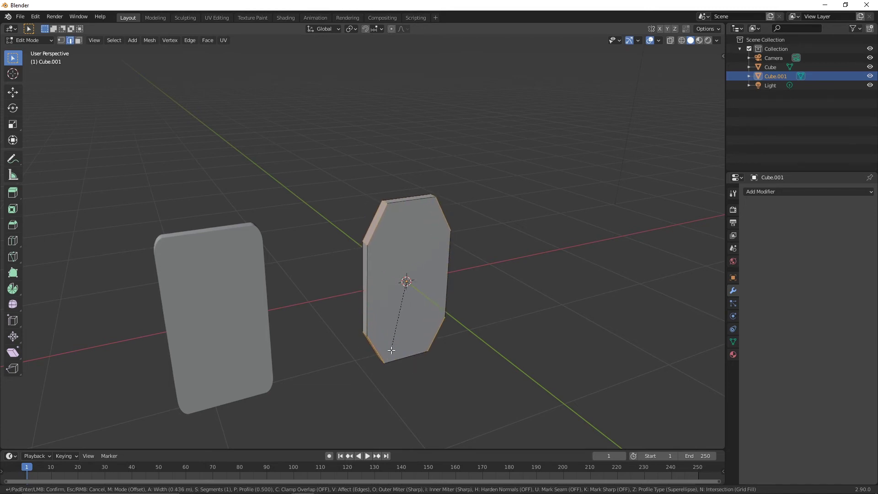
scroll(382, 333, "up", 2)
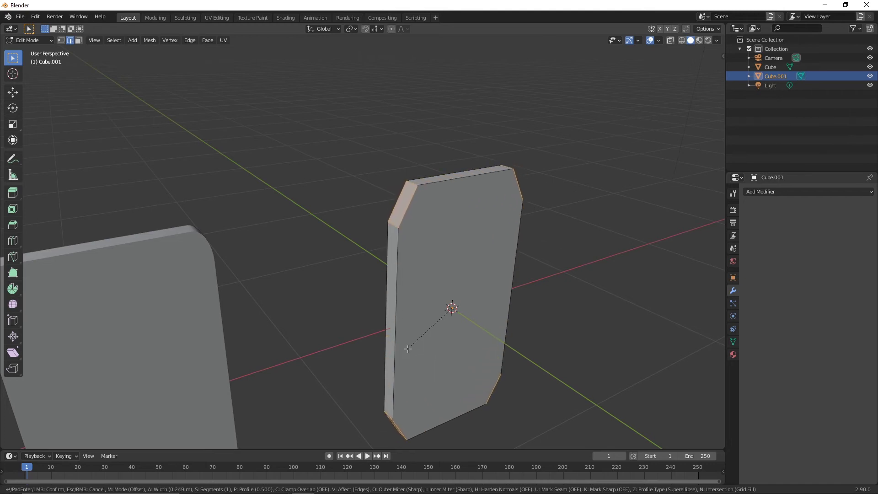
key("Escape")
Bevel the slab's four corner edges in front view, about 0.15 m wide with 10 segments, and return to Object Mode.
middle_click_drag(407, 349, 432, 339)
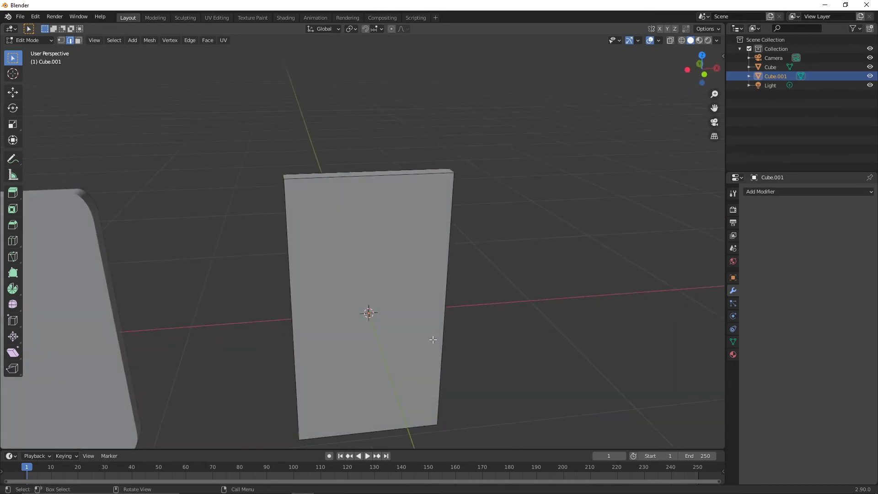
key("KP_1")
middle_click_drag(373, 276, 399, 291, "shift")
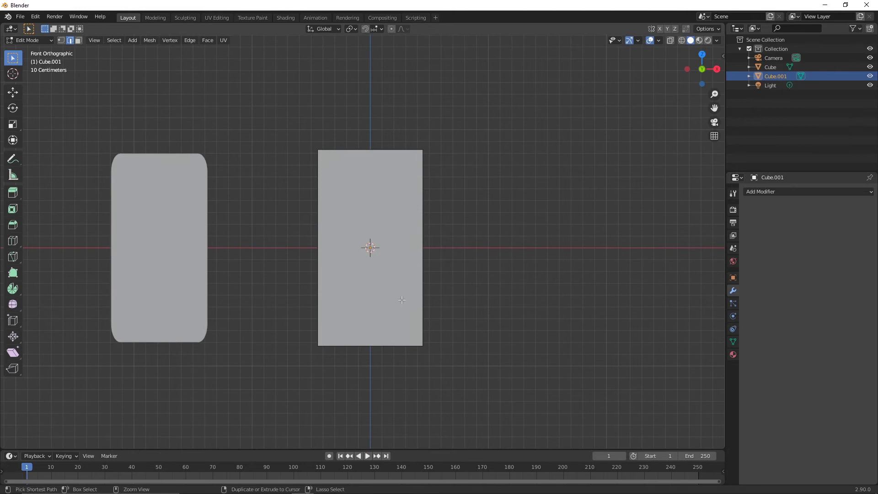
key("ctrl+b")
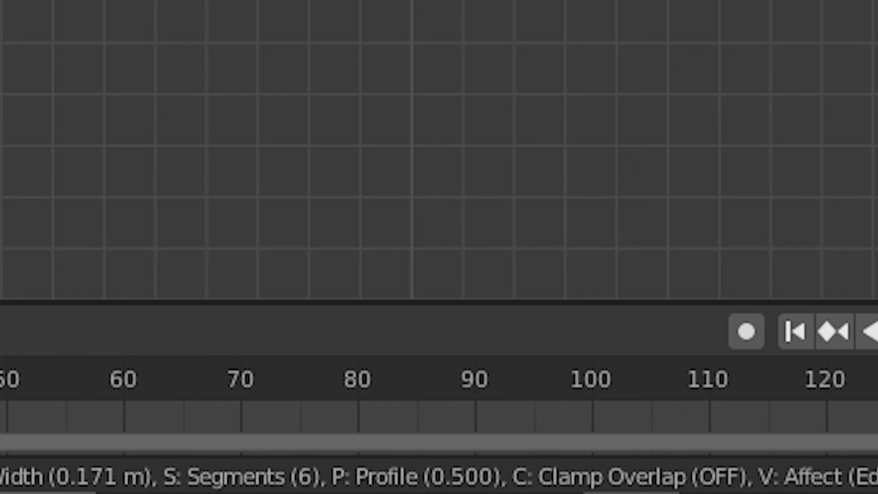
scroll(439, 151, "up", 2)
scroll(439, 151, "up", 2)
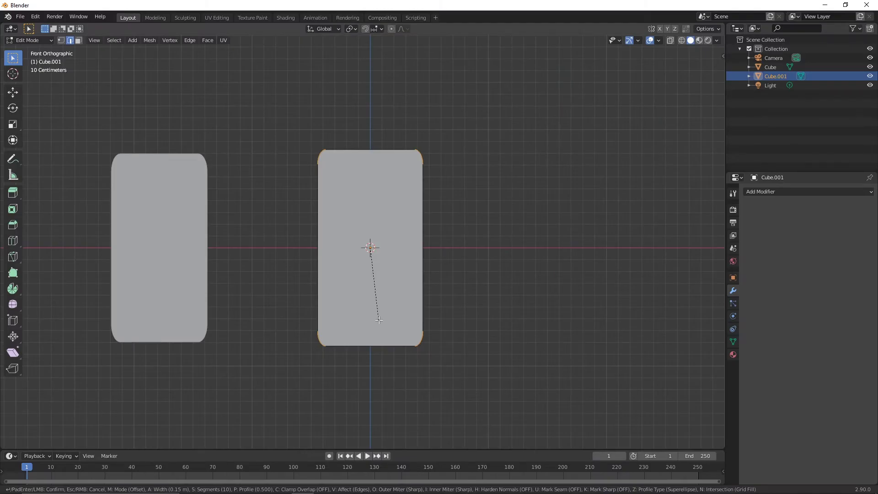
left_click(379, 320)
middle_click_drag(379, 319, 428, 287)
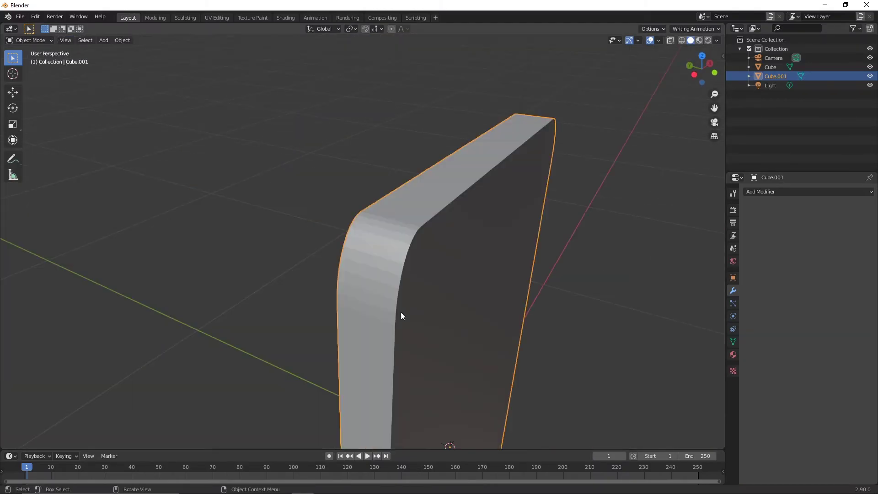
Shade the rounded slab smooth and enable Auto Smooth at 30° for its normals.
middle_click_drag(455, 329, 486, 223)
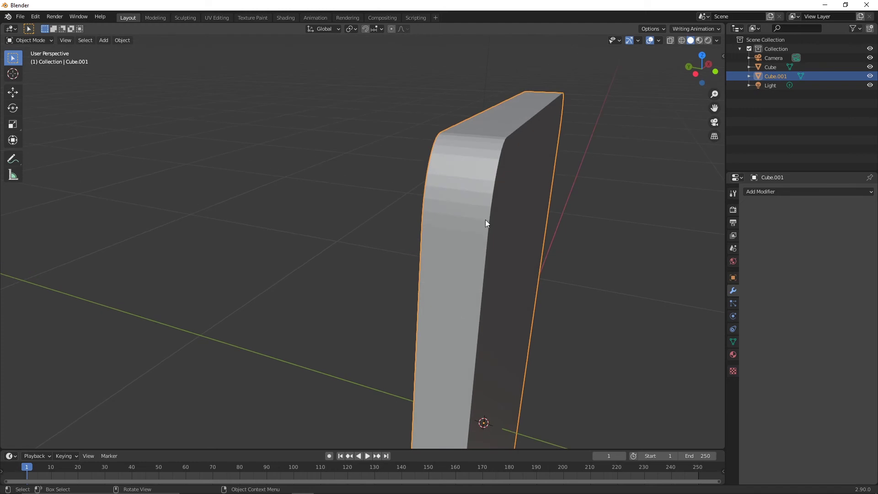
middle_click_drag(462, 189, 425, 247)
right_click(424, 245)
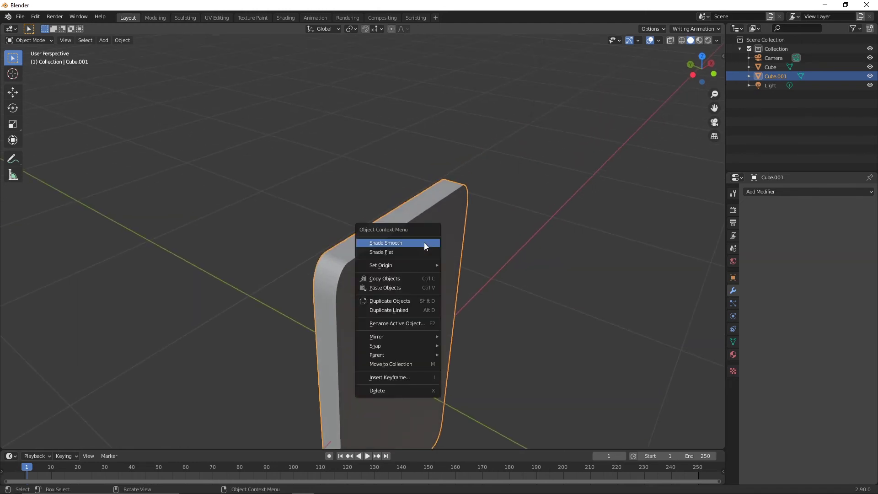
left_click(424, 243)
middle_click_drag(422, 247, 430, 270)
scroll(366, 316, "up", 4)
scroll(300, 260, "down", 4)
scroll(418, 238, "up", 4)
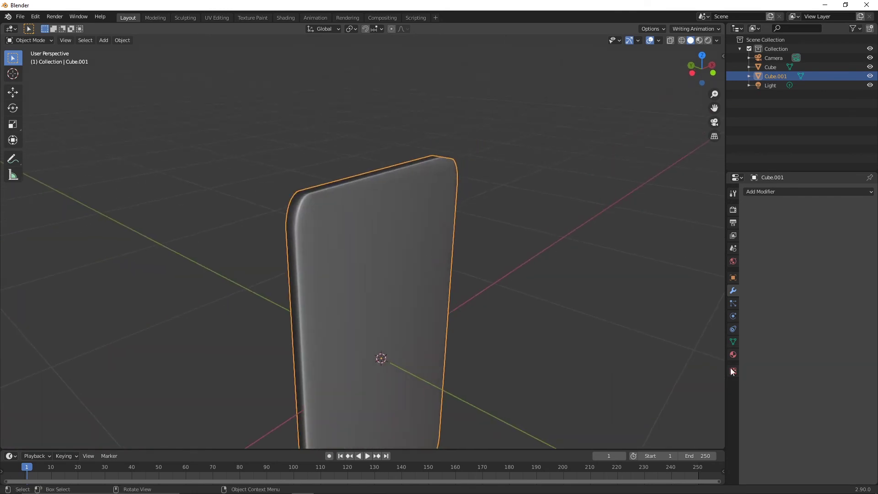
left_click(733, 342)
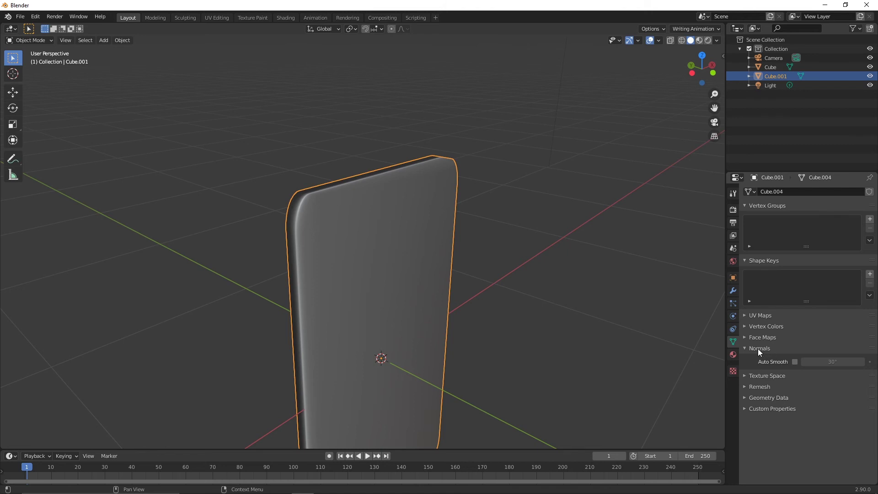
left_click(795, 362)
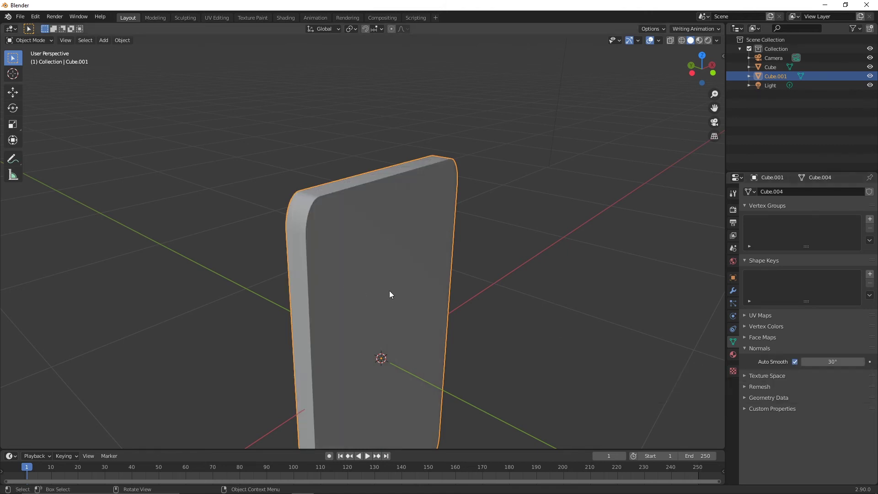
Add a new cube mesh and move it about 2.17 m along X, beside the two slabs.
scroll(392, 288, "up", 2)
scroll(397, 279, "down", 3)
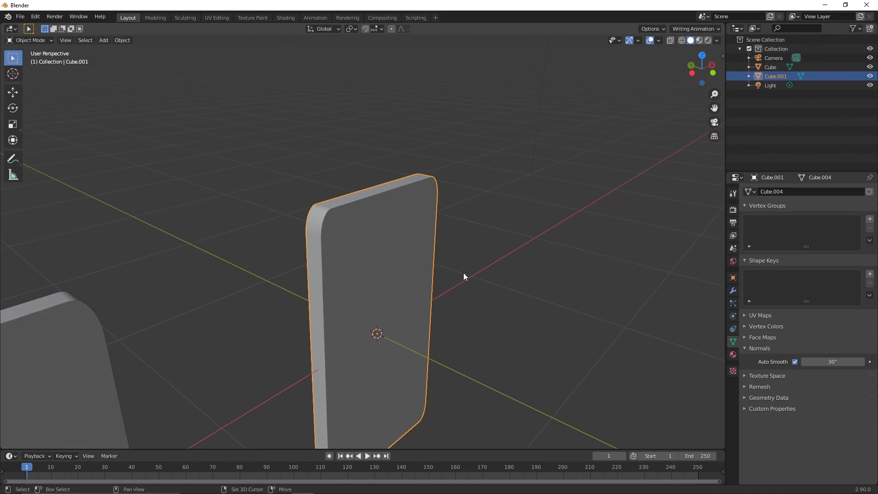
key("shift+a")
mouse_move(463, 272)
left_click(511, 69)
scroll(543, 225, "down", 3)
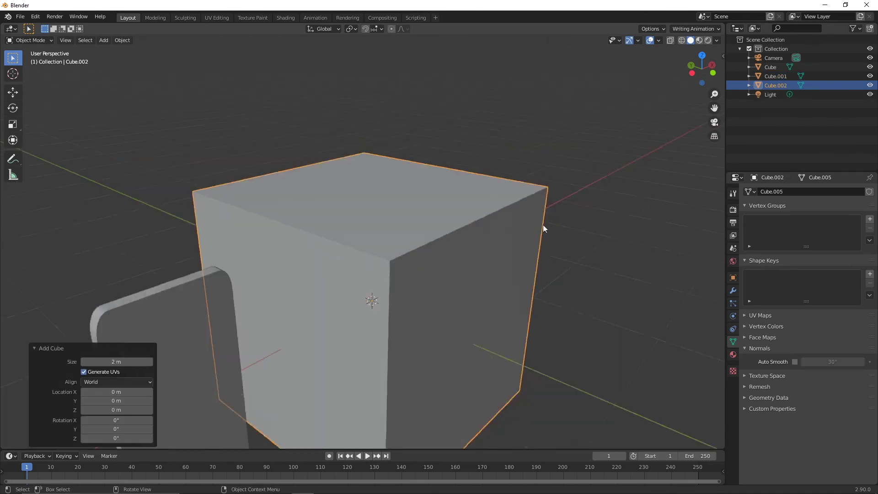
key("g")
key("x")
left_click(659, 221)
scroll(543, 237, "down", 3)
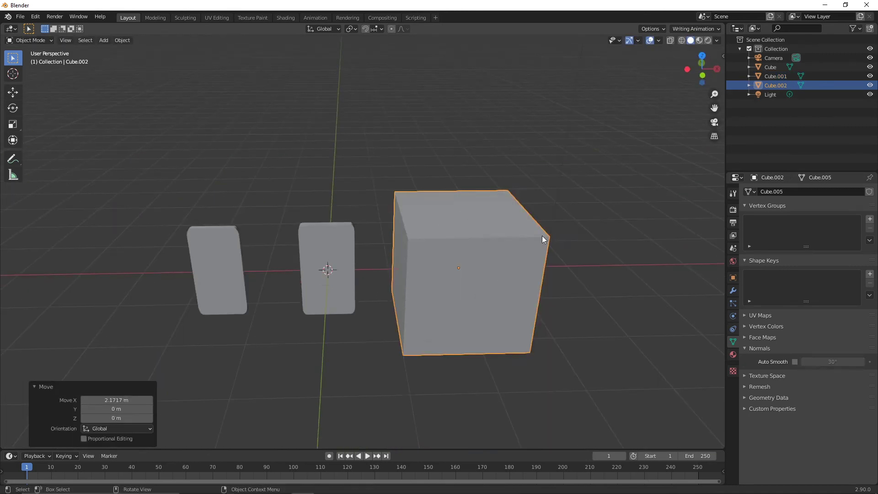
Try smooth shading on the new cube and return it to flat shading.
right_click(480, 240)
left_click(479, 240)
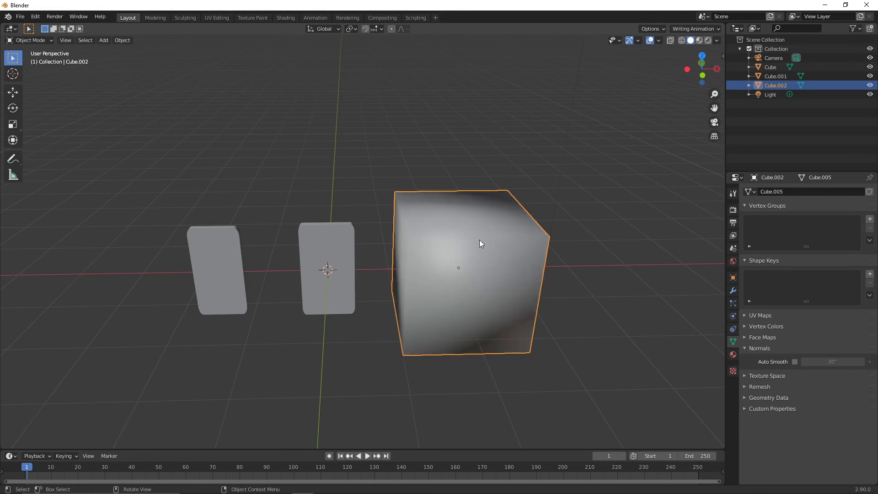
scroll(499, 261, "down", 2)
middle_click_drag(498, 262, 437, 262)
scroll(384, 276, "up", 3)
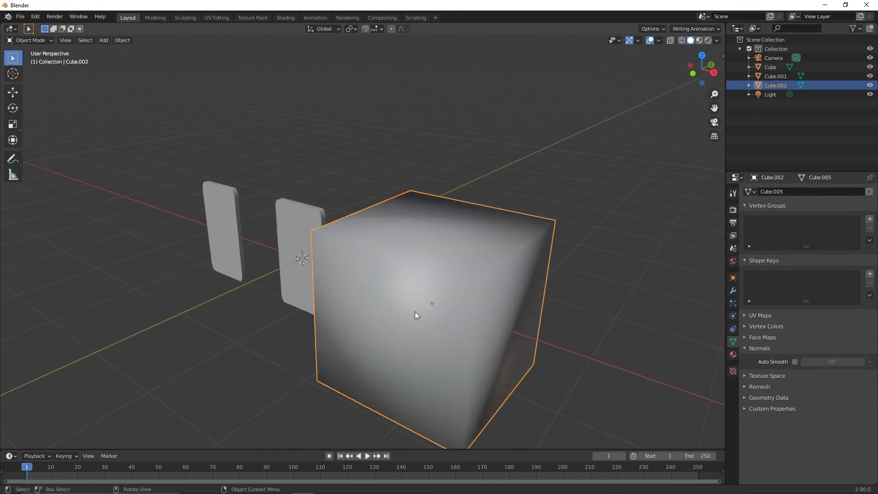
middle_click_drag(415, 311, 489, 285)
right_click(498, 248)
left_click(491, 257)
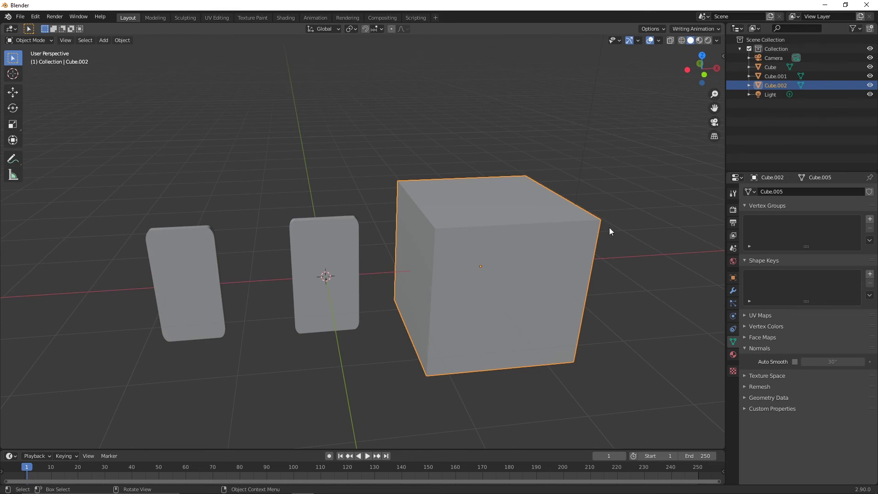
middle_click_drag(418, 249, 450, 281)
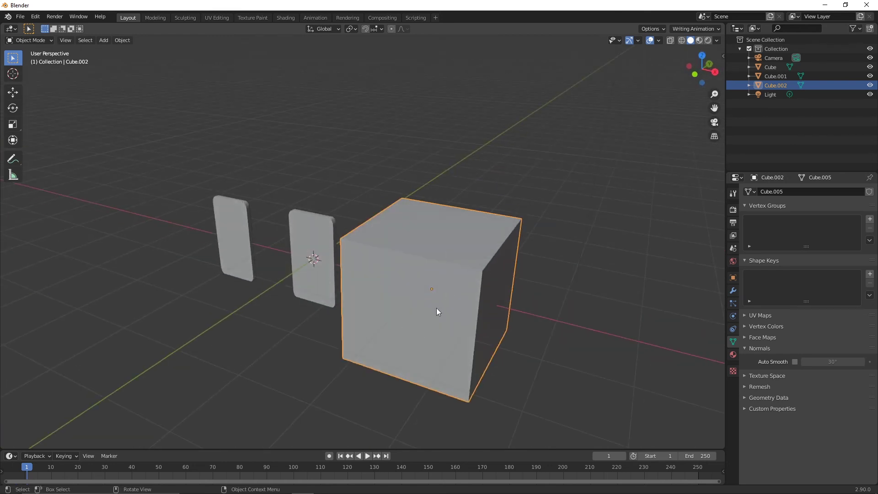
Shade the new cube smooth and inspect the shading across its sharp edges.
right_click(441, 273)
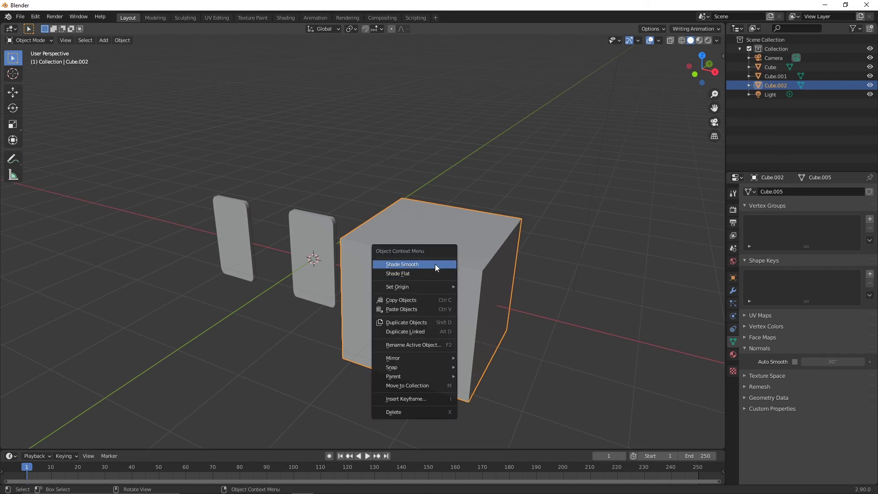
left_click(413, 266)
mouse_move(415, 264)
middle_mouse_down()
mouse_move(488, 268)
mouse_move(470, 282)
mouse_move(527, 329)
mouse_move(486, 307)
mouse_move(437, 315)
middle_mouse_up()
scroll(481, 311, "up", 5)
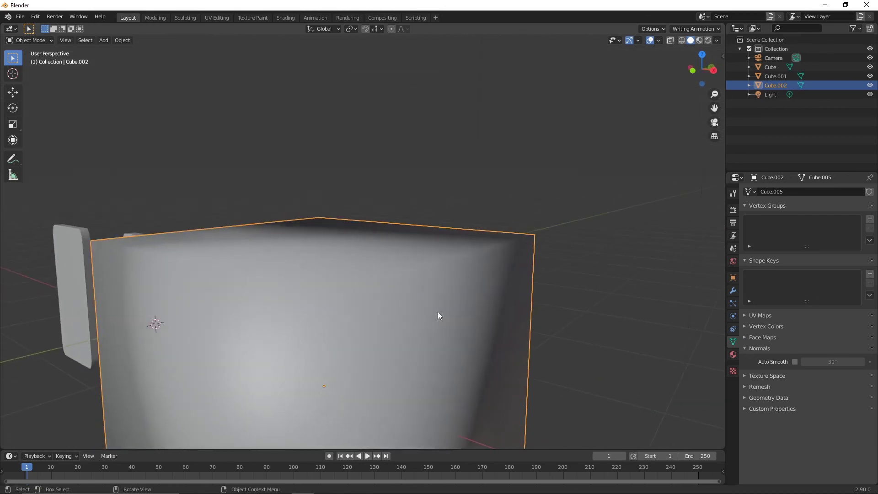
scroll(438, 316, "down", 5)
mouse_move(387, 326)
middle_mouse_down()
mouse_move(453, 355)
mouse_move(393, 316)
middle_mouse_up()
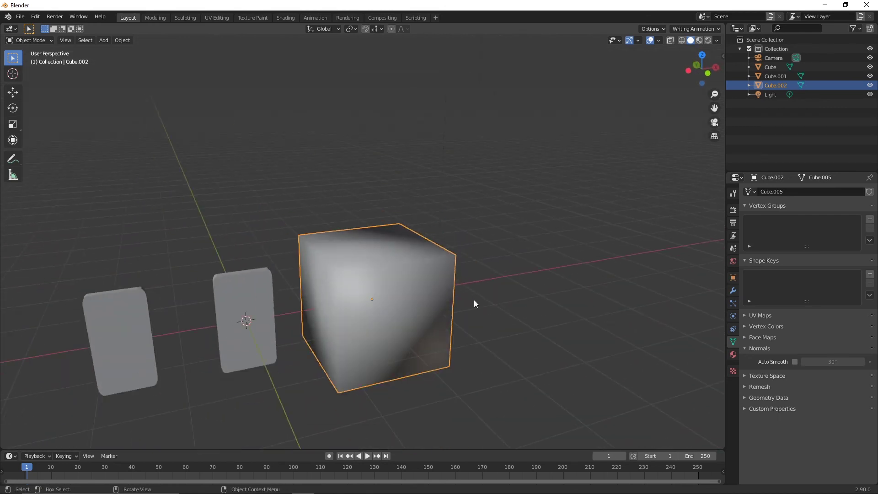
scroll(424, 326, "up", 3)
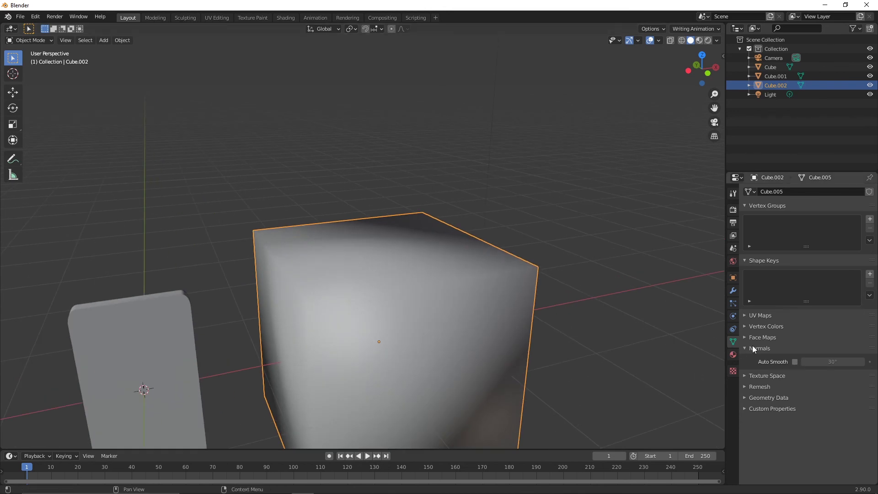
Enable Auto Smooth for the cube's normals and raise its angle to 90°.
left_click(795, 361)
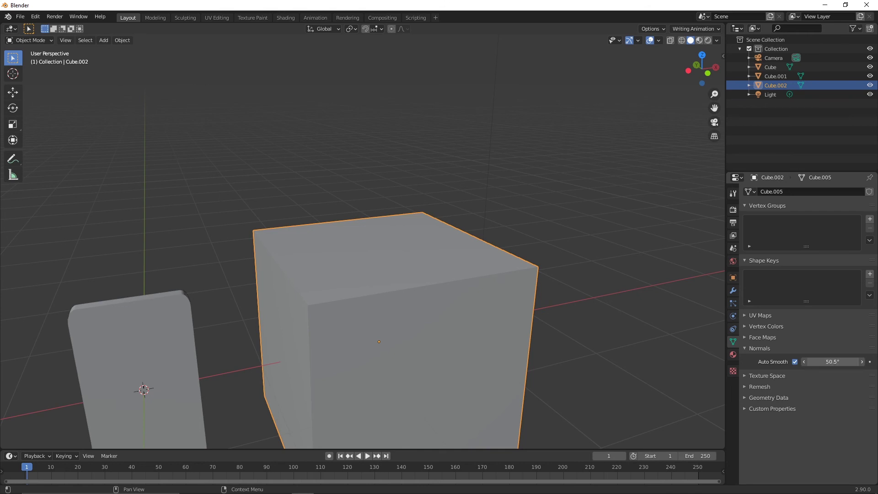
left_click_drag(819, 362, 829, 362)
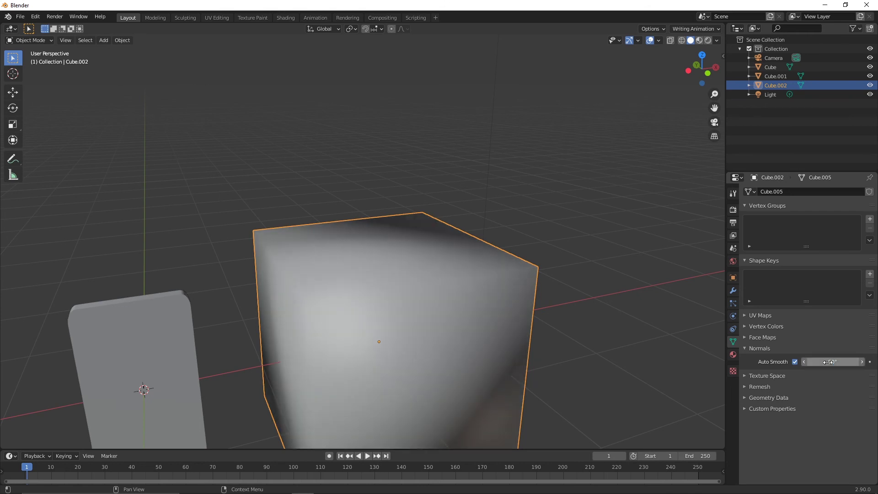
scroll(354, 287, "down", 1)
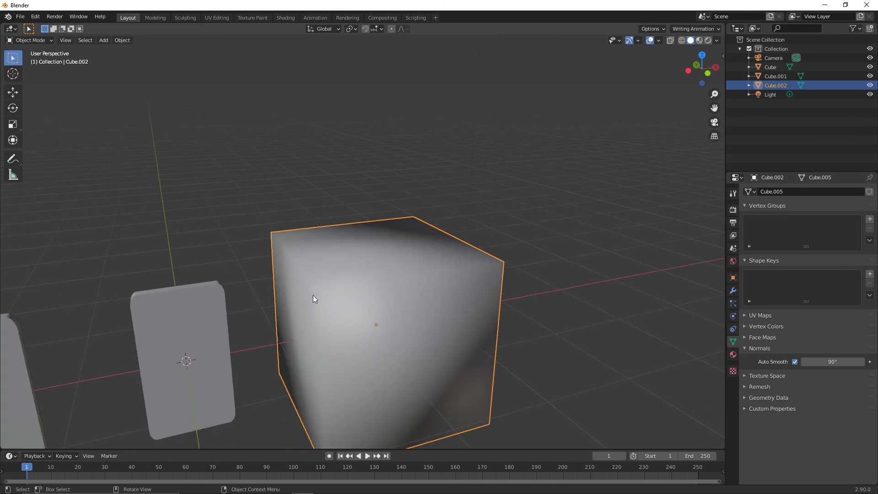
middle_click_drag(352, 305, 373, 290)
scroll(373, 289, "down", 2)
middle_click_drag(431, 243, 440, 254)
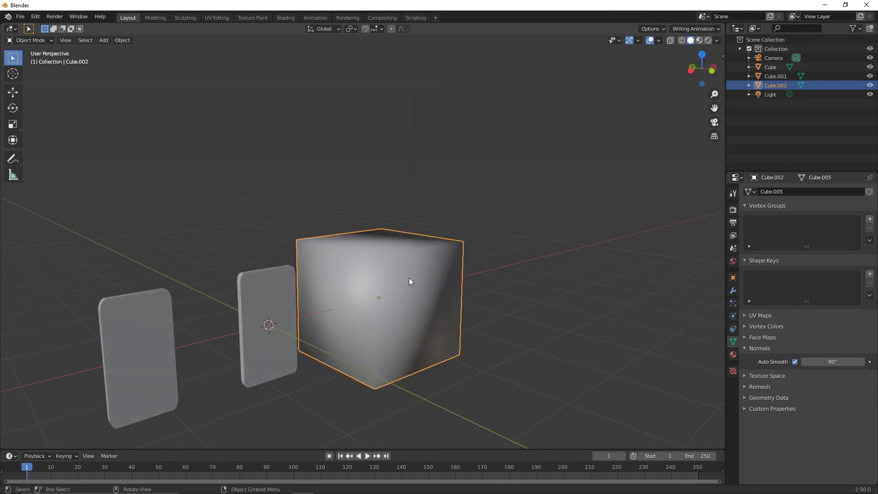
middle_click_drag(410, 282, 439, 272)
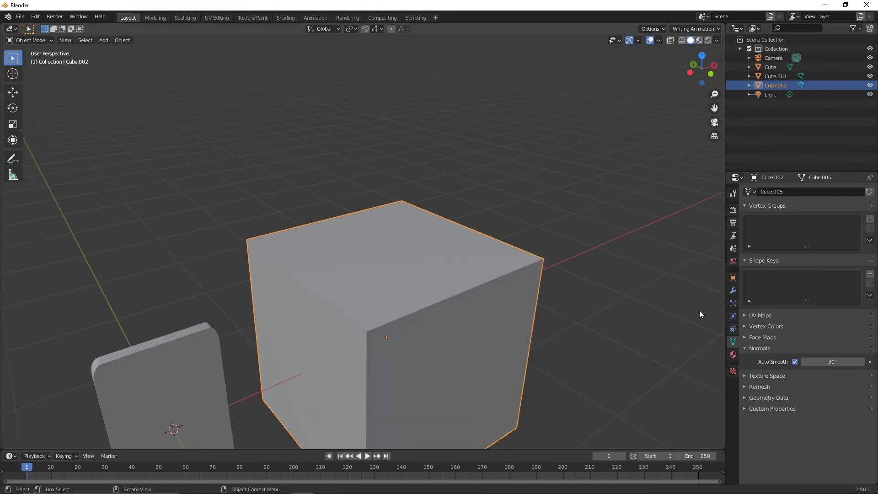
Set the cube's Auto Smooth angle to 60°.
middle_click_drag(699, 310, 637, 302)
scroll(523, 347, "down", 2)
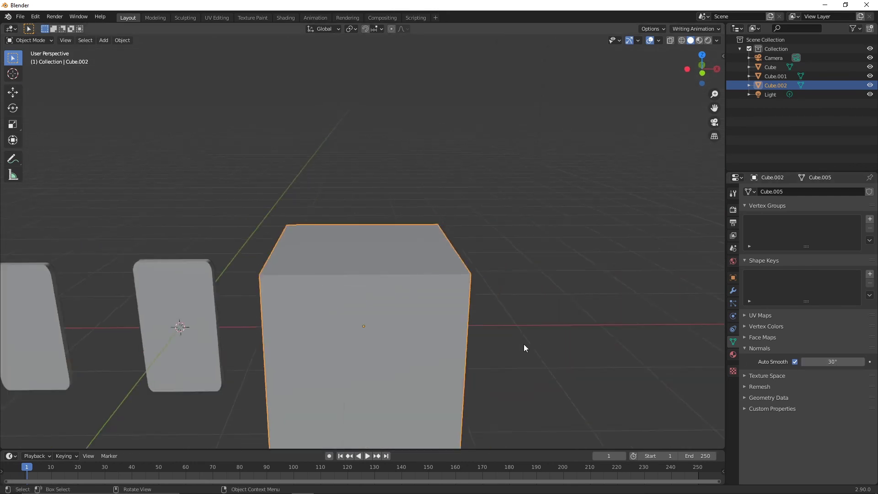
middle_click_drag(523, 347, 545, 353)
left_click(831, 361)
type("60")
key("Return")
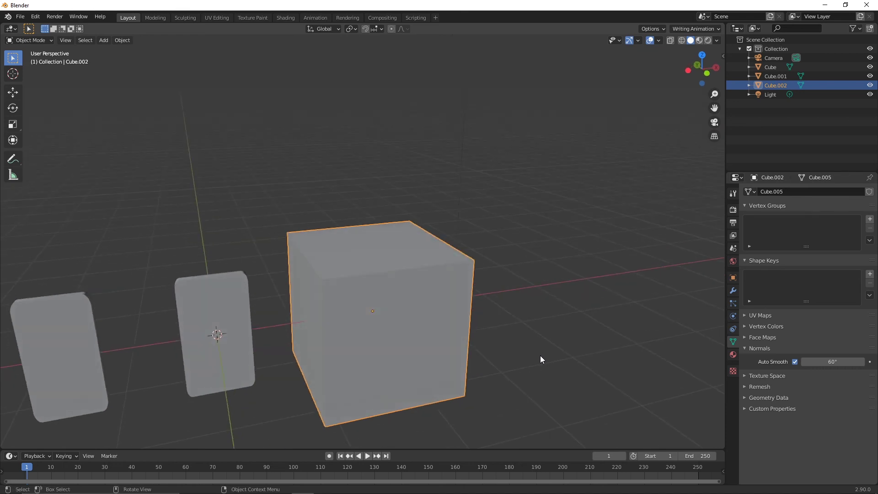
Examine the cube's shading and sharp edges from several angles in Object Mode and Edit Mode.
mouse_move(469, 358)
middle_mouse_down()
mouse_move(505, 349)
mouse_move(462, 352)
middle_mouse_up()
scroll(496, 353, "up", 3)
scroll(473, 353, "down", 3)
middle_click_drag(259, 349, 481, 335)
middle_click_drag(590, 310, 506, 307)
scroll(548, 301, "down", 2)
left_click(333, 311)
scroll(526, 300, "up", 3)
left_click(564, 291)
key("Tab")
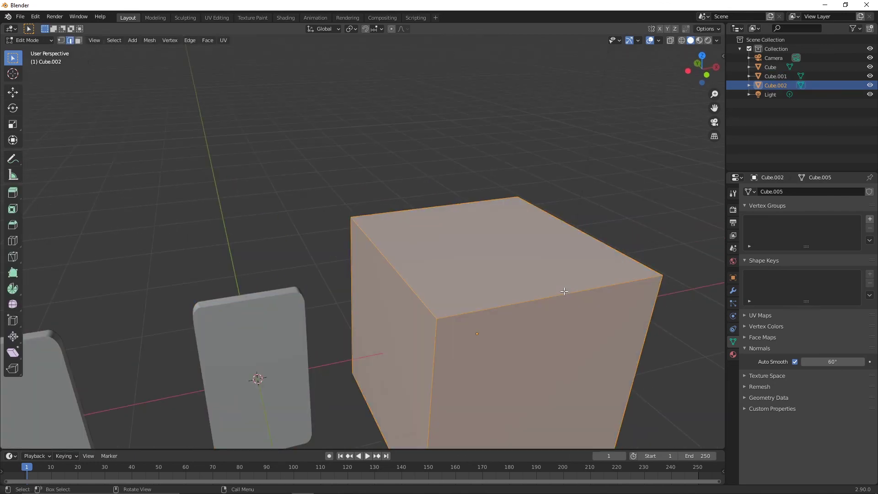
scroll(557, 299, "down", 4)
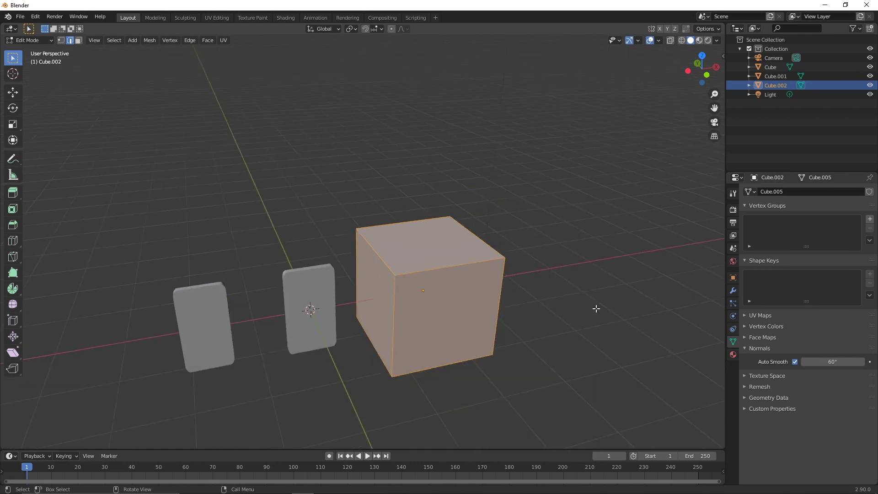
key("Tab")
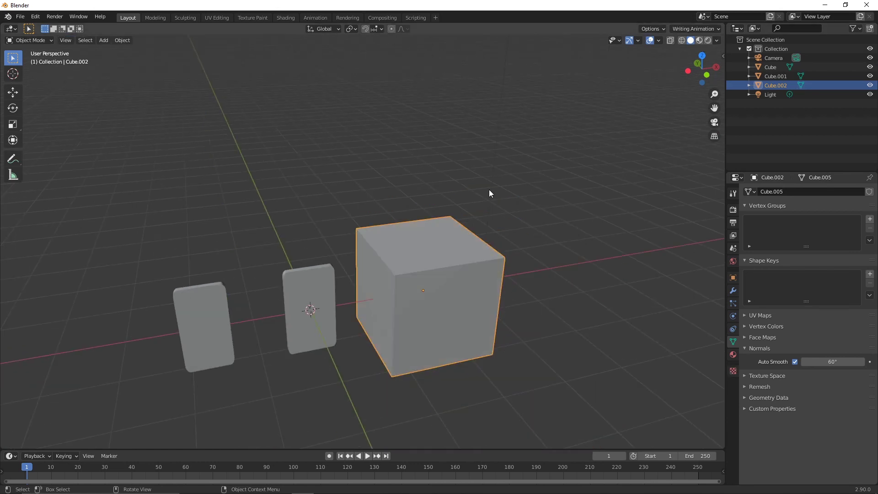
Switch the viewport to rendered shading and check how the scene light falls on the cube.
scroll(490, 205, "up", 3)
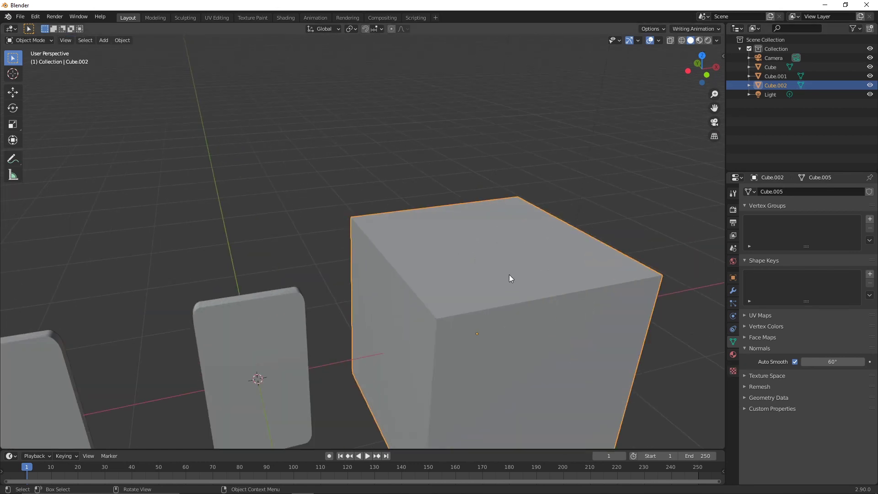
mouse_move(509, 277)
middle_mouse_down()
mouse_move(490, 229)
mouse_move(471, 215)
middle_mouse_up()
left_click(708, 41)
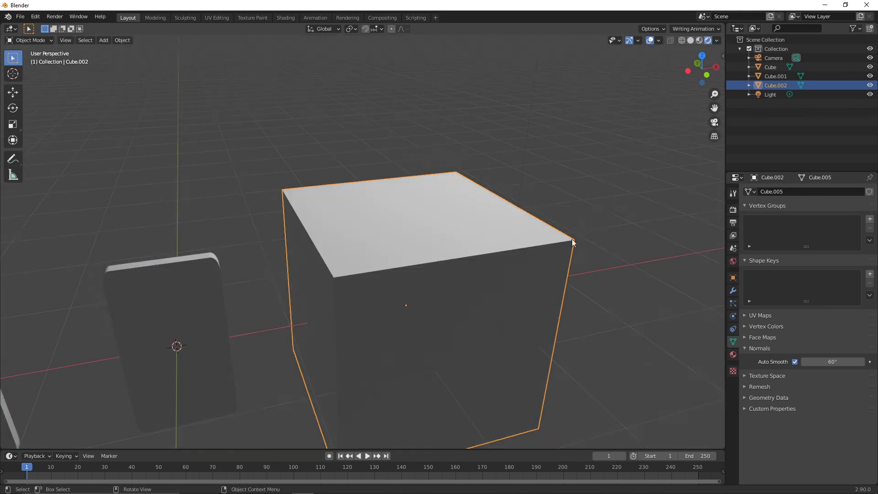
scroll(567, 240, "down", 4)
scroll(468, 242, "up", 4)
middle_click_drag(548, 215, 522, 196)
scroll(522, 197, "down", 4)
scroll(457, 106, "down", 2)
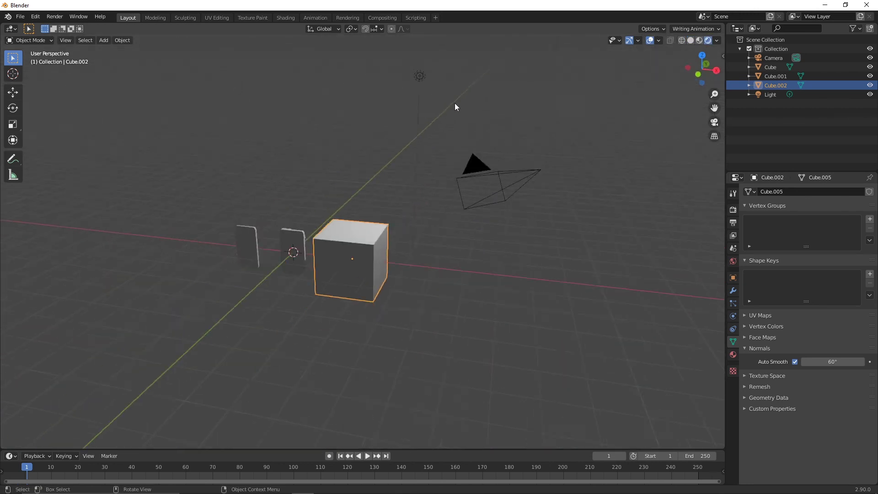
Lower the point light along Z to near the cube's height and reduce its power to 124.6 W.
scroll(426, 107, "down", 2)
left_click(405, 109)
key("g")
key("z")
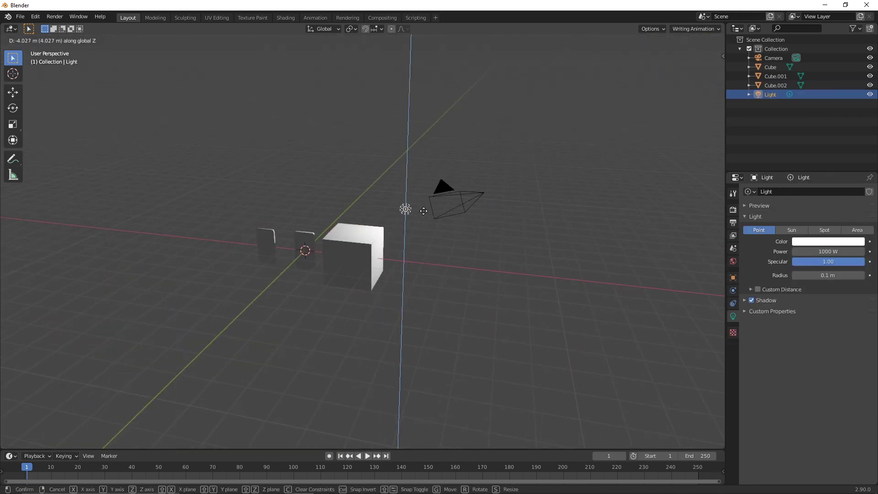
left_click(402, 245)
scroll(439, 234, "up", 5)
middle_click_drag(526, 249, 585, 267)
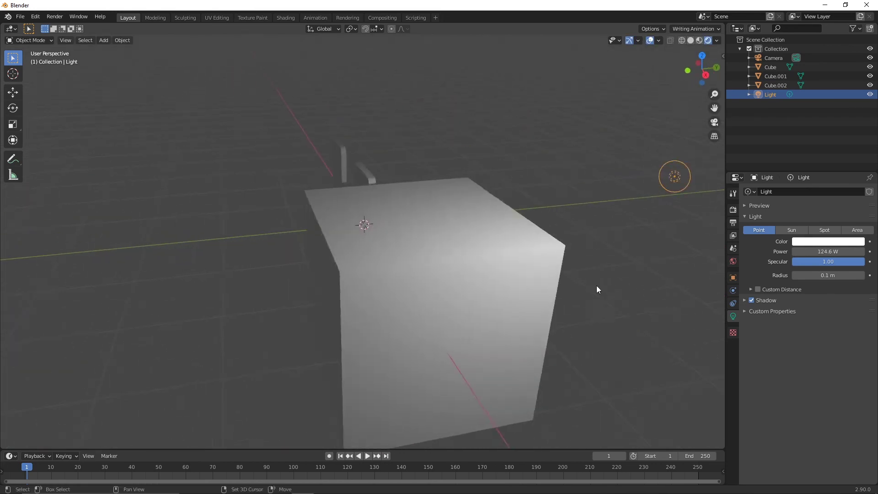
Bevel the cube's top edge between its two lit faces narrowly with 10 segments, and return to Object Mode.
left_click(430, 284)
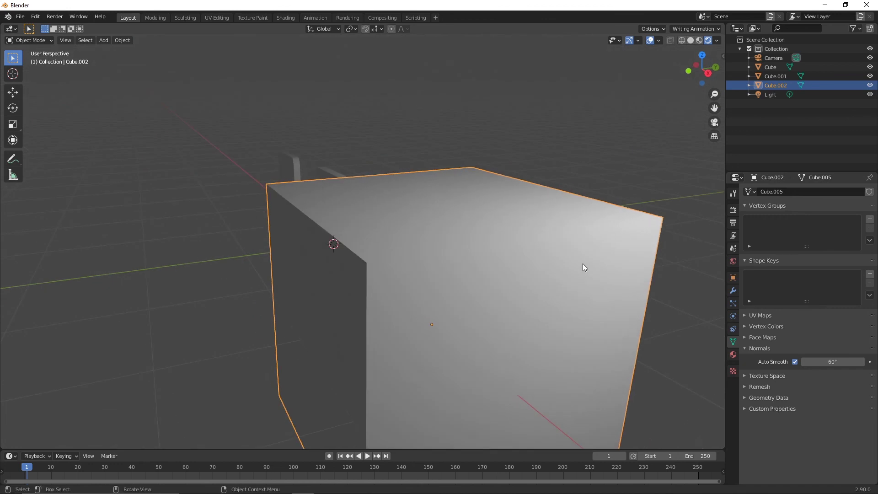
key("Tab")
left_click(455, 249)
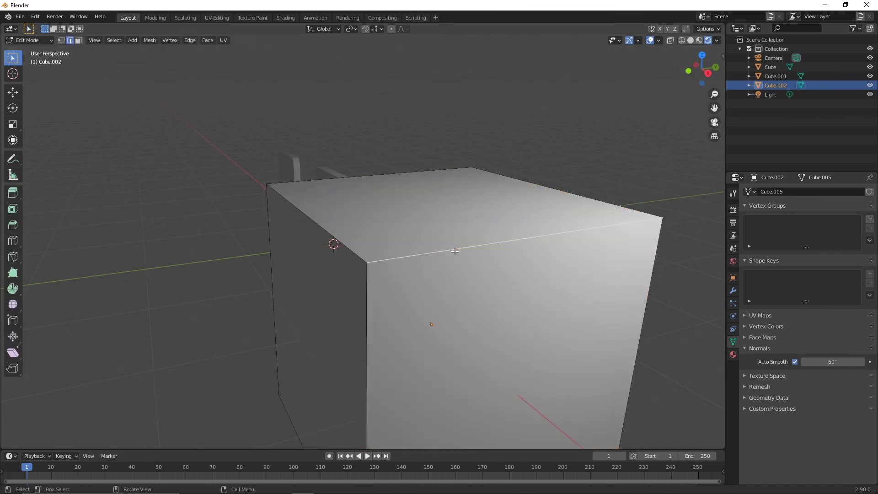
key("ctrl+b")
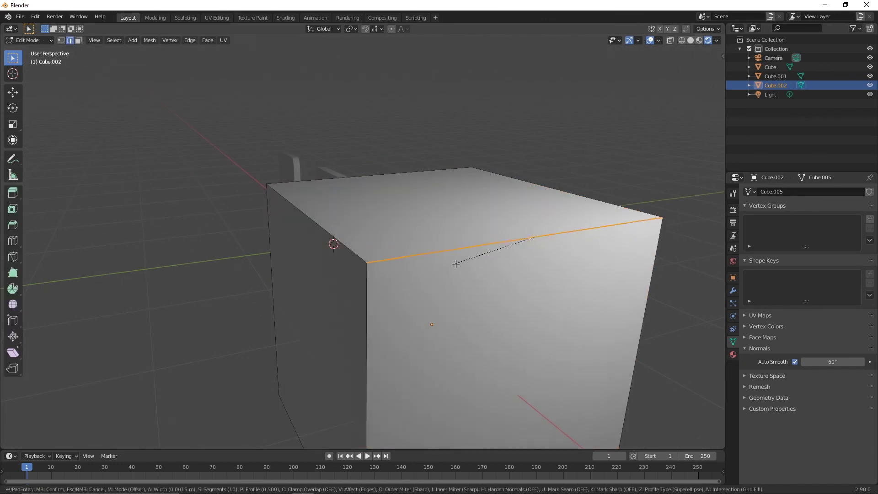
left_click(451, 267)
key("Tab")
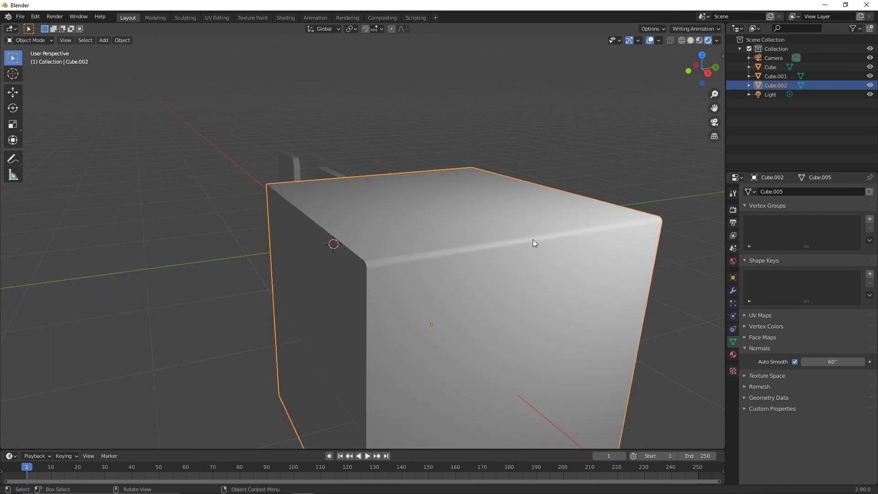
Examine how the beveled edge catches the light compared with the cube's sharp edges.
middle_click_drag(454, 254, 535, 267)
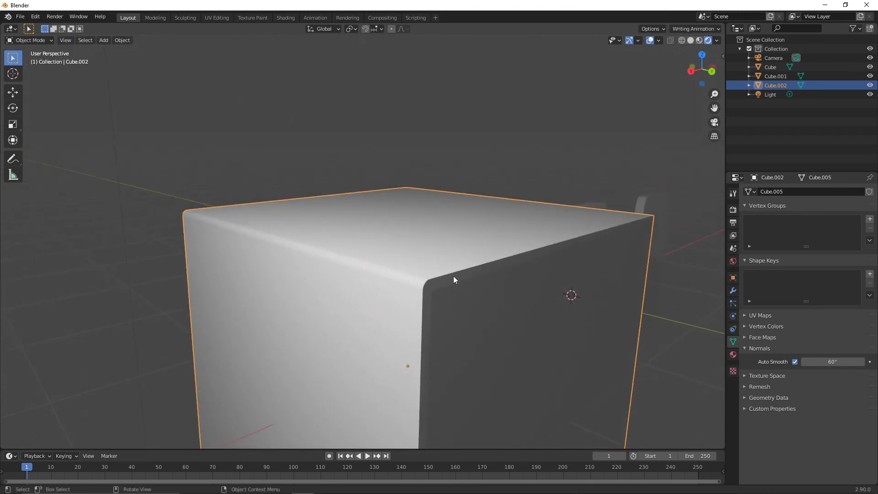
scroll(455, 276, "down", 3)
middle_click_drag(455, 275, 482, 245)
scroll(495, 258, "up", 5)
scroll(485, 247, "down", 3)
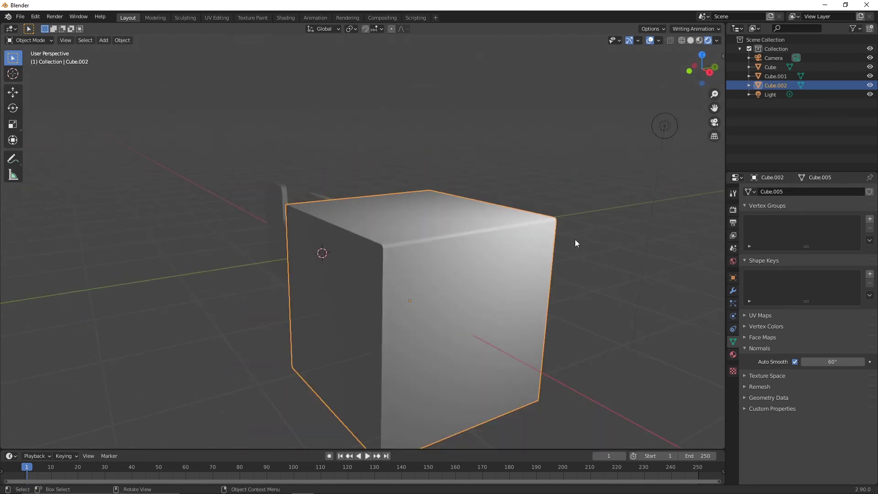
scroll(499, 290, "up", 6)
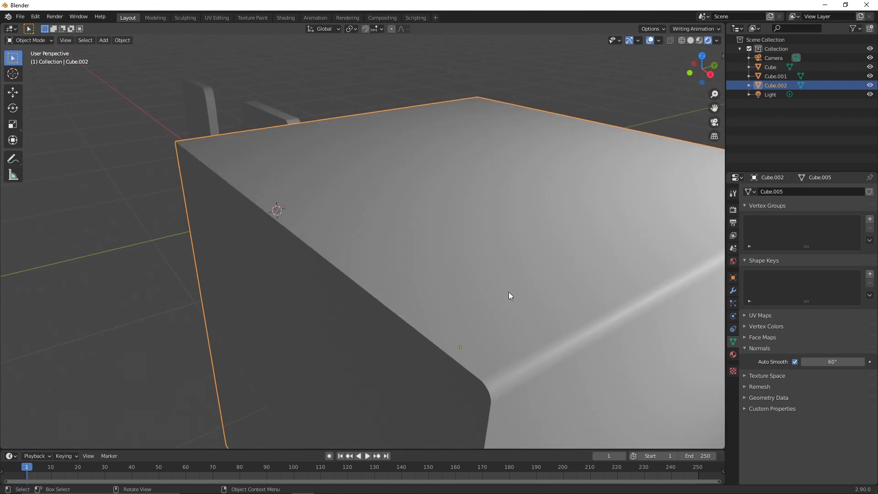
scroll(509, 293, "down", 5)
middle_click_drag(539, 300, 339, 254)
middle_click_drag(467, 229, 525, 211, "shift")
scroll(567, 234, "down", 3)
middle_click_drag(577, 238, 547, 254)
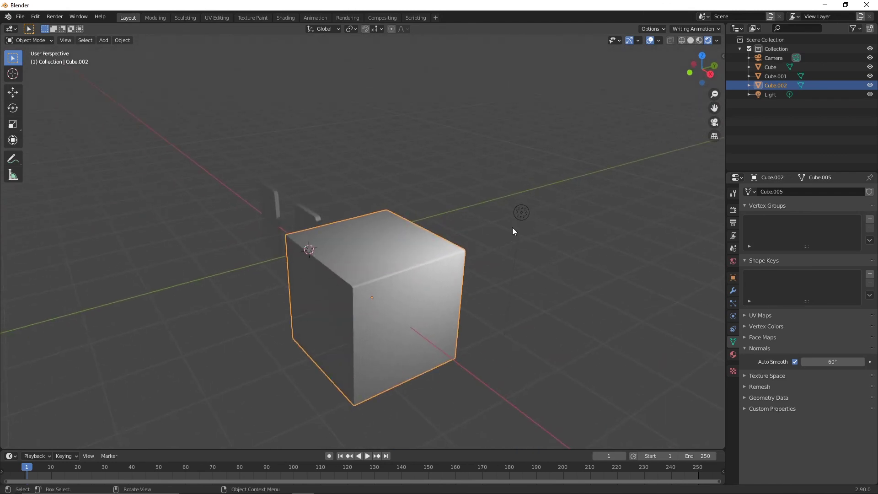
Raise the point light about 1.2 m along Z and check the lighting on the beveled edge.
left_click(523, 214)
key("g")
key("z")
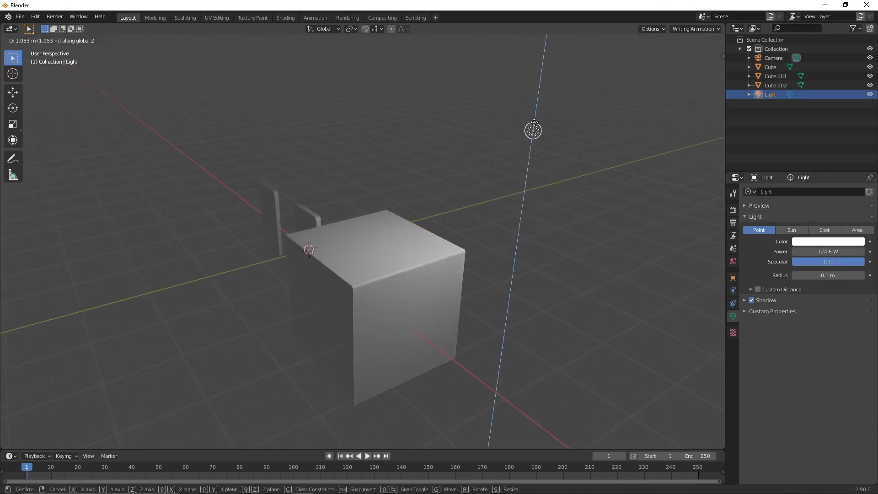
left_click(532, 134)
middle_click_drag(557, 224, 487, 238)
scroll(487, 237, "down", 3)
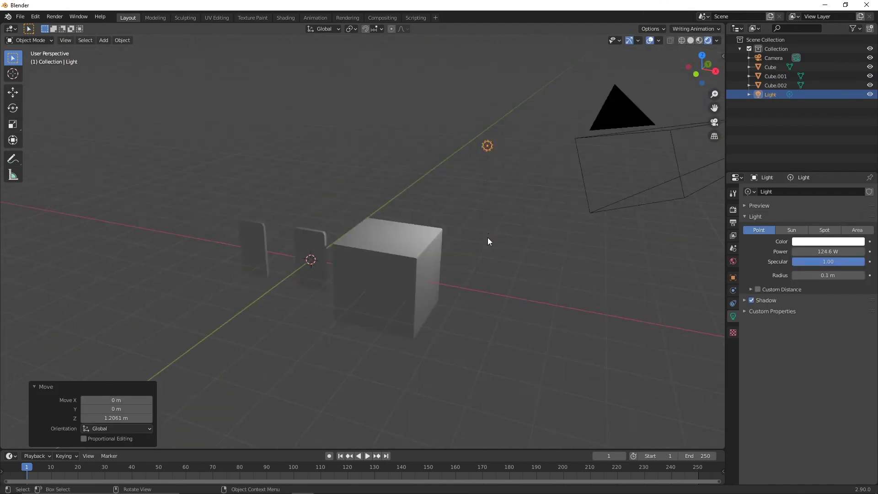
scroll(490, 248, "up", 4)
middle_click_drag(551, 268, 542, 271)
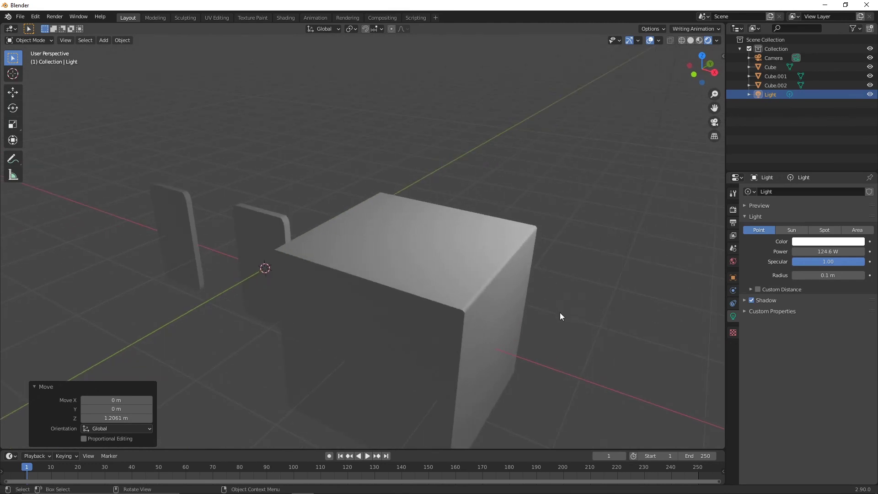